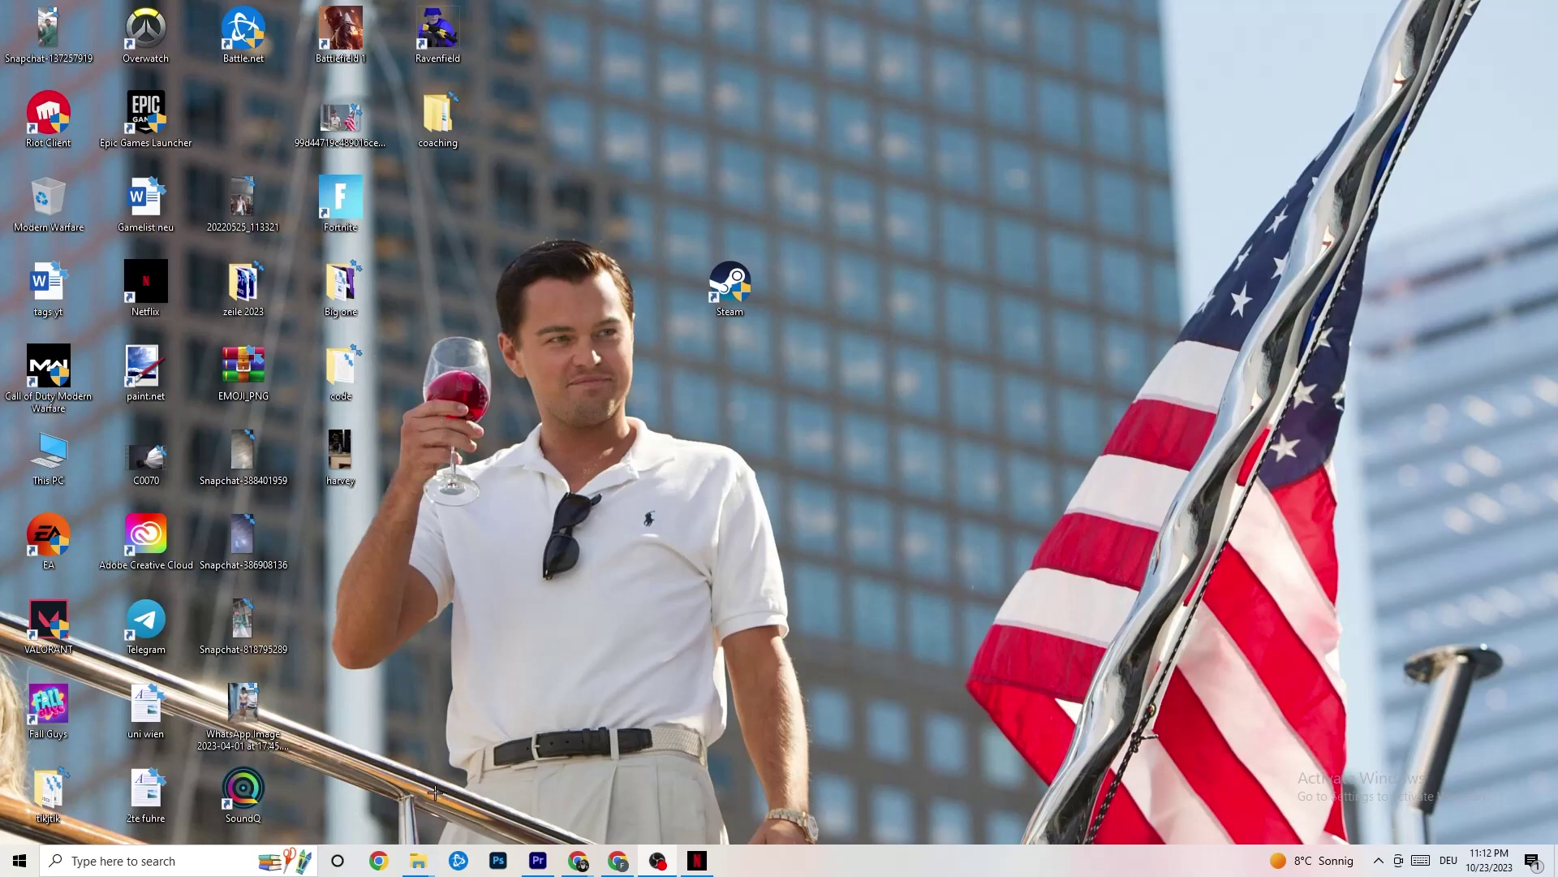
Open the adapter options list from the Network & Internet section of Windows Settings
left_click(3, 871)
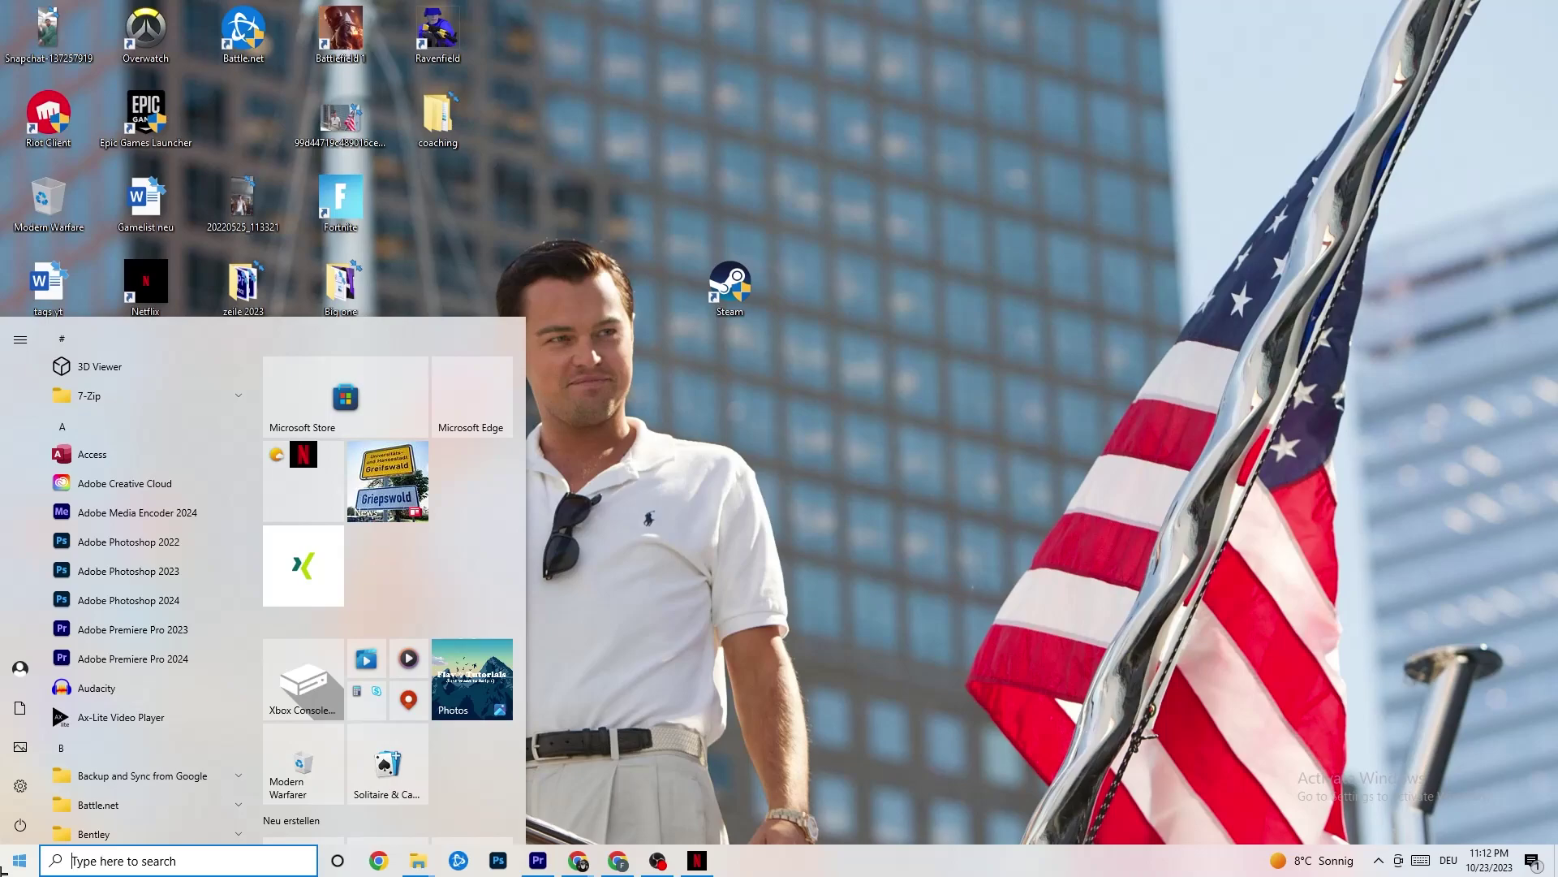
left_click(17, 786)
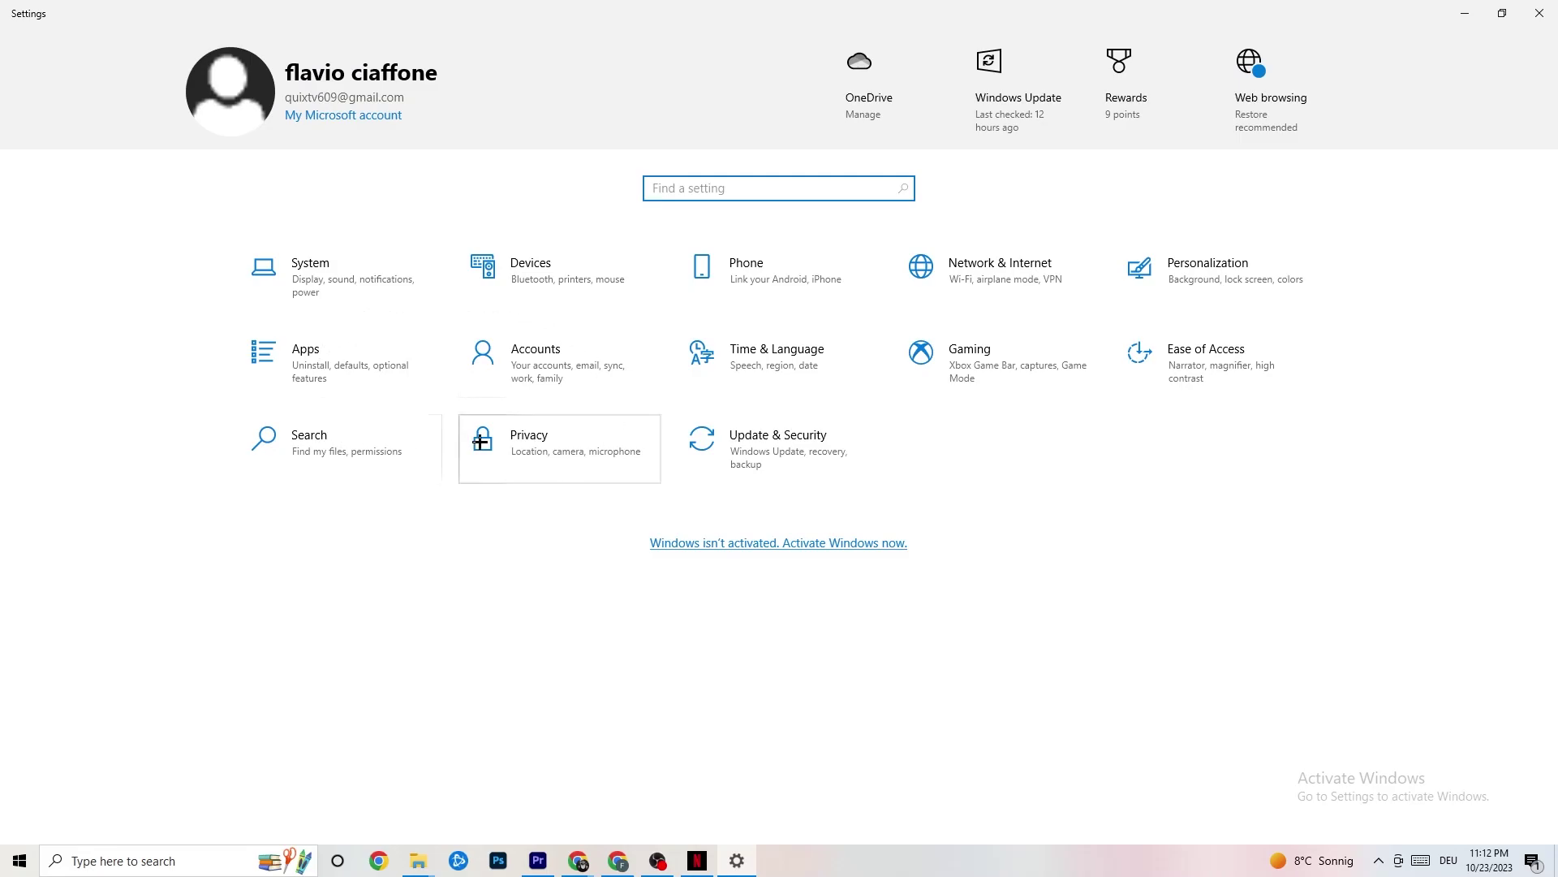
left_click(1027, 273)
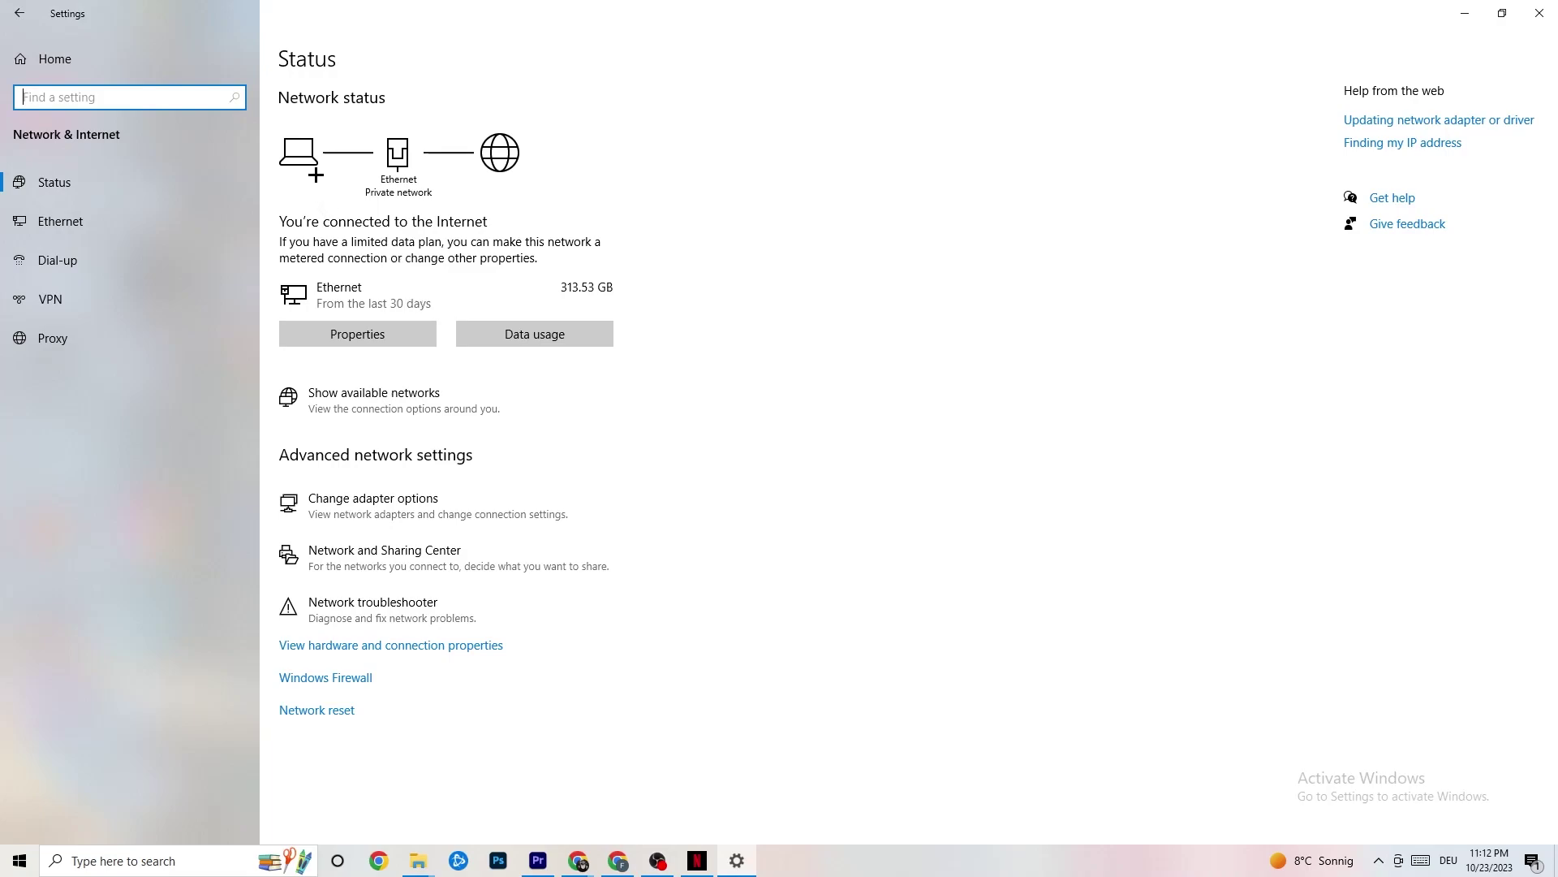
left_click(444, 492)
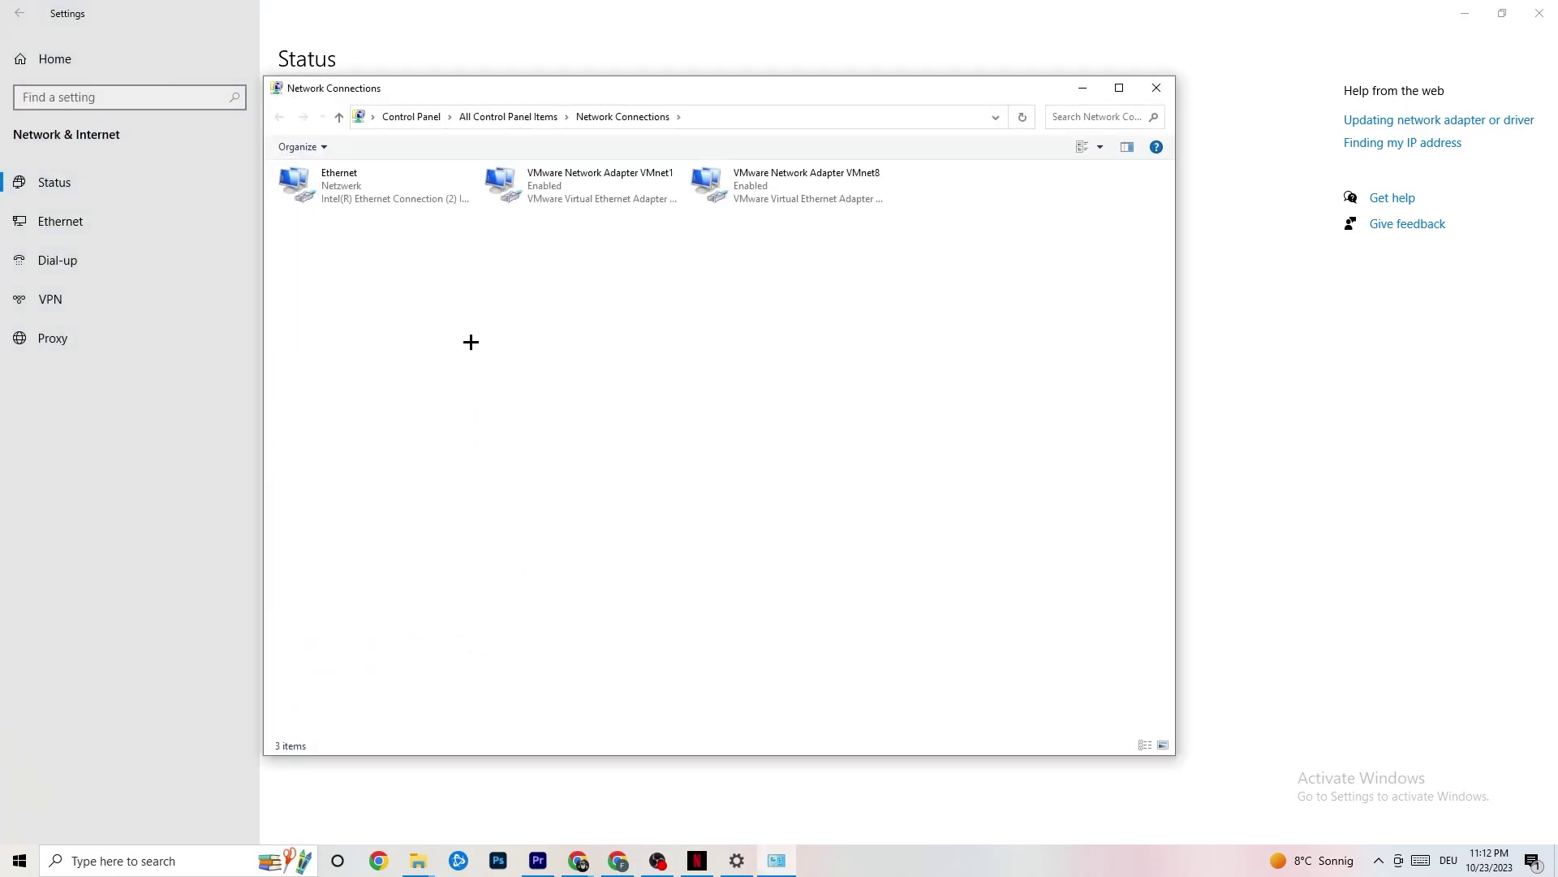
Disable the Ethernet network adapter, enable it again, and close the Network Connections window
double_click(415, 186)
left_click(913, 264)
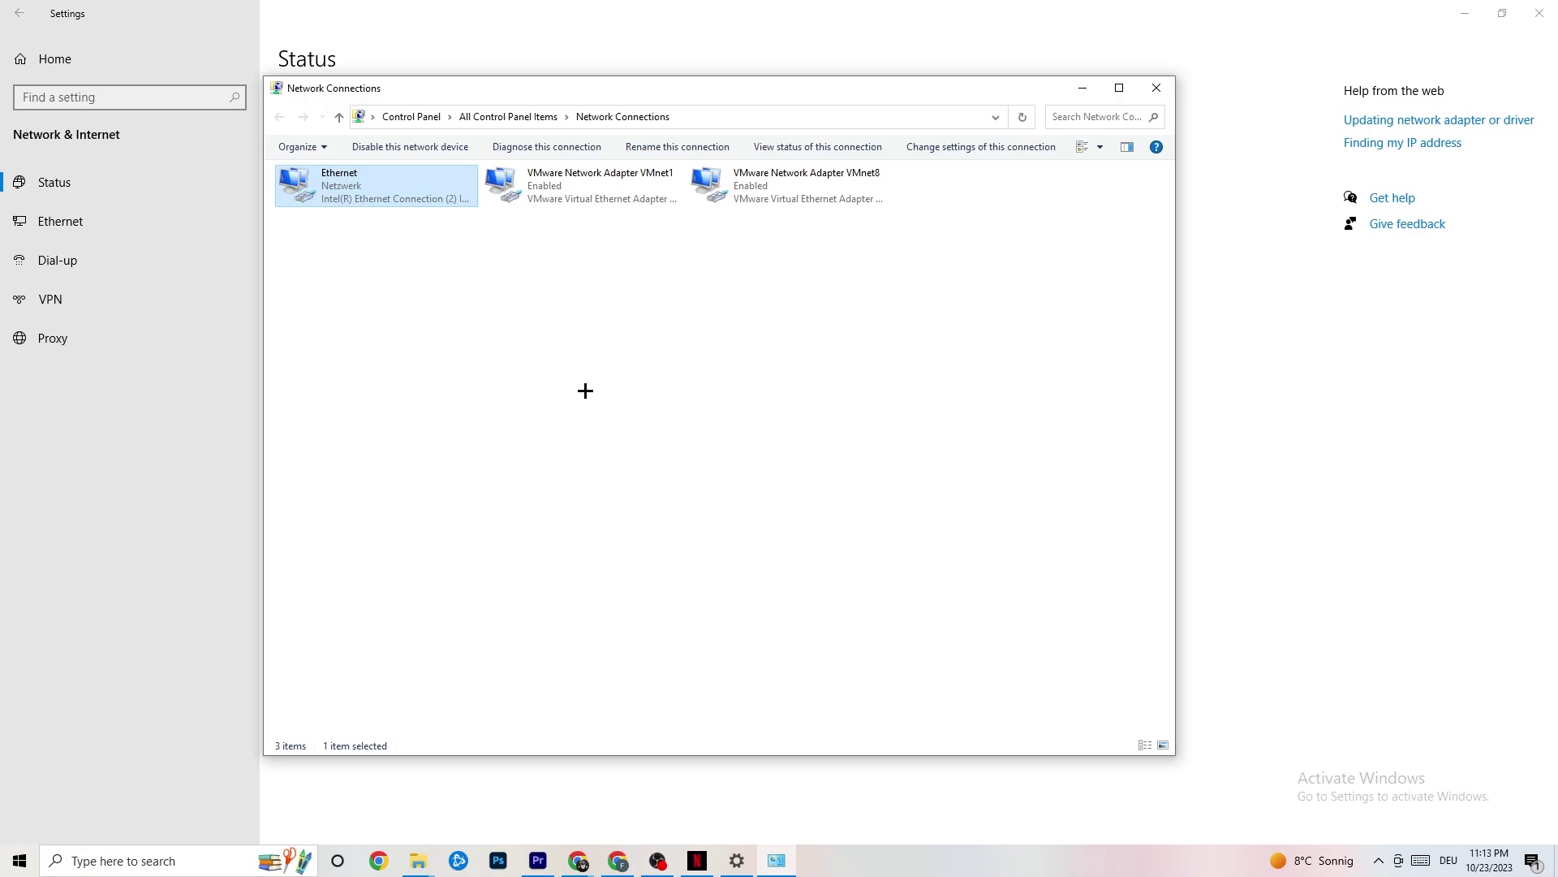
right_click(379, 195)
left_click(440, 207)
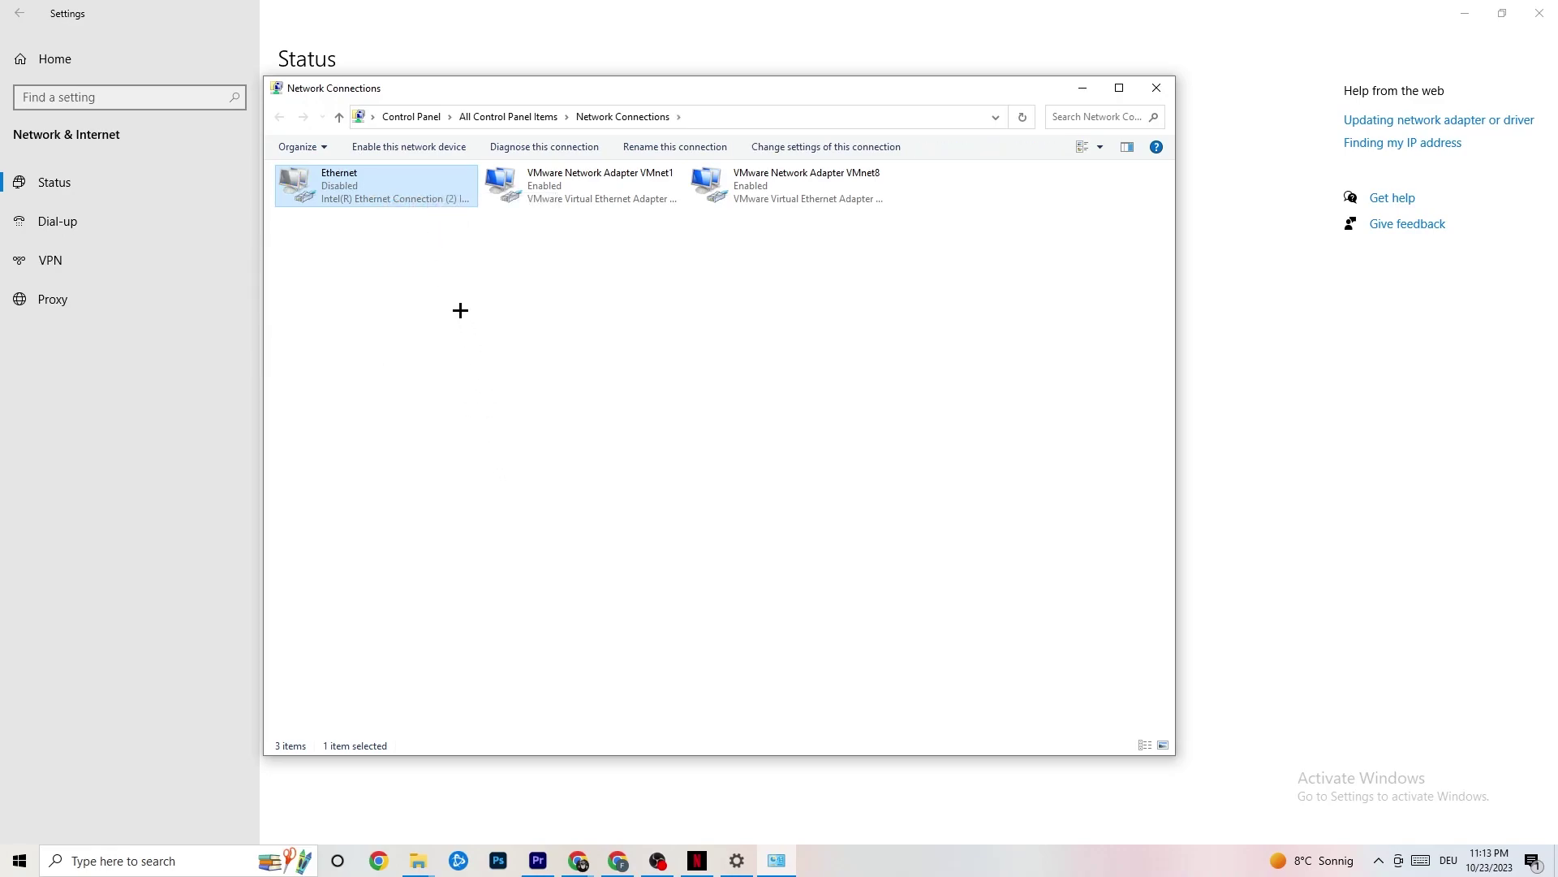
right_click(376, 195)
left_click(421, 208)
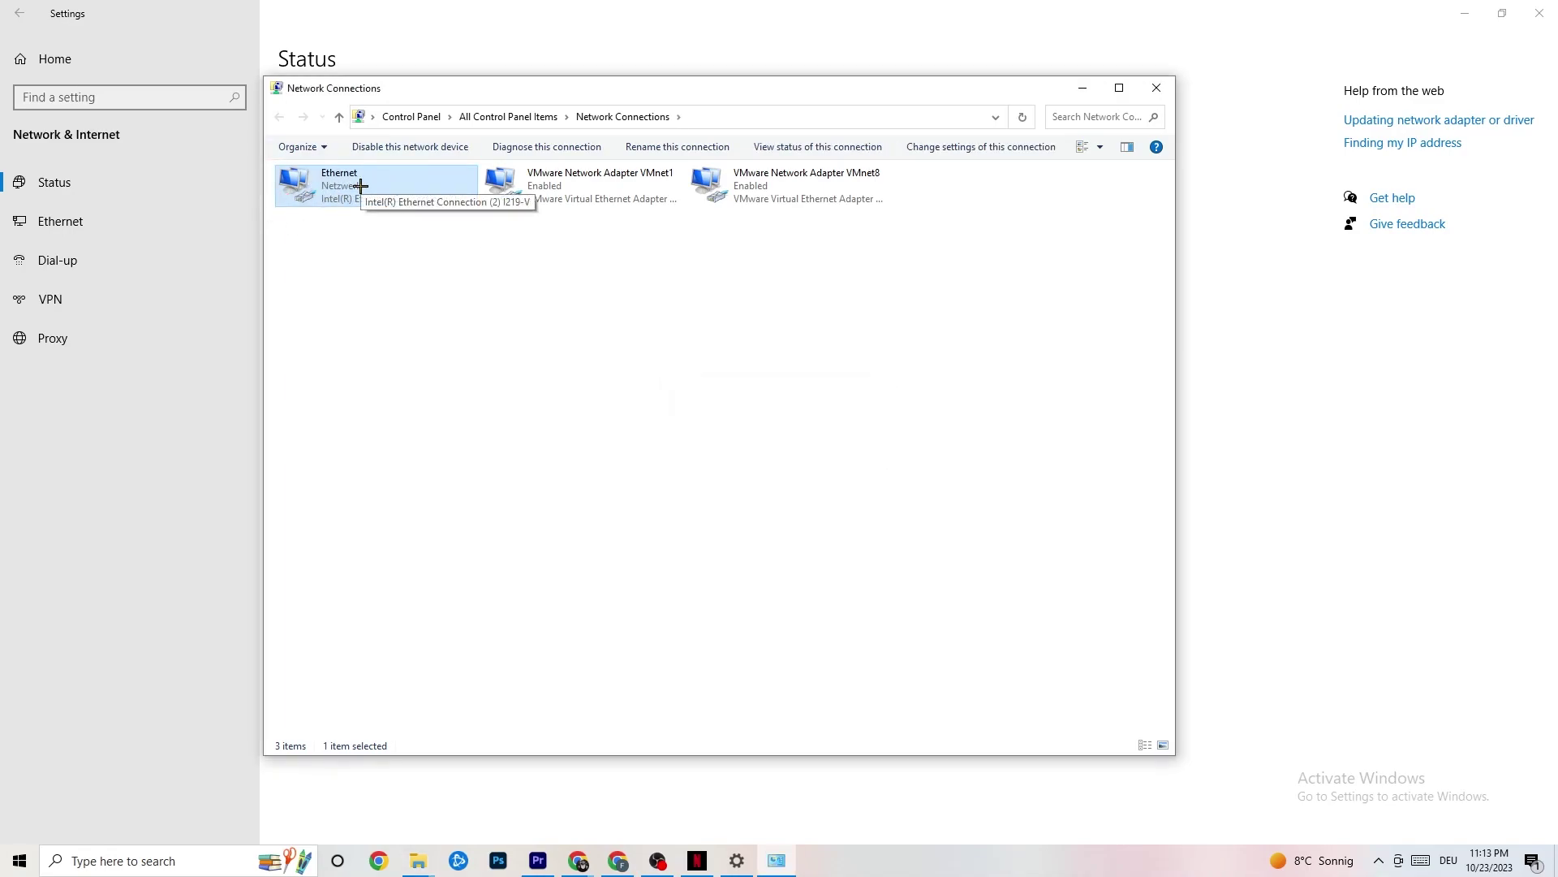
left_click(1157, 87)
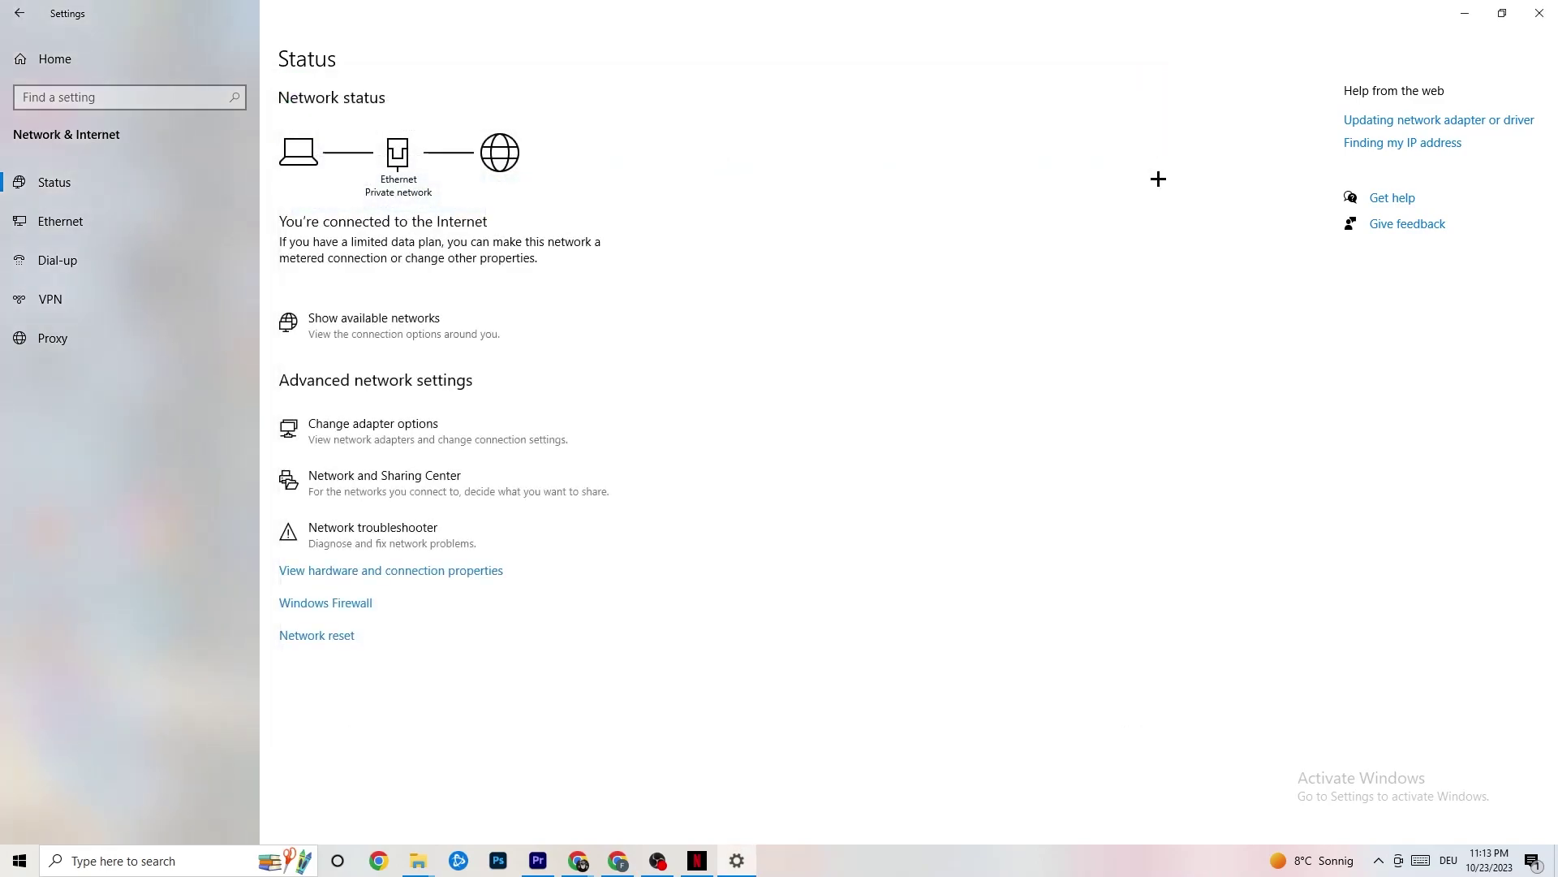
Open the Network and Sharing Center maximized, view its Troubleshoot problems page, and close Settings
left_click(388, 481)
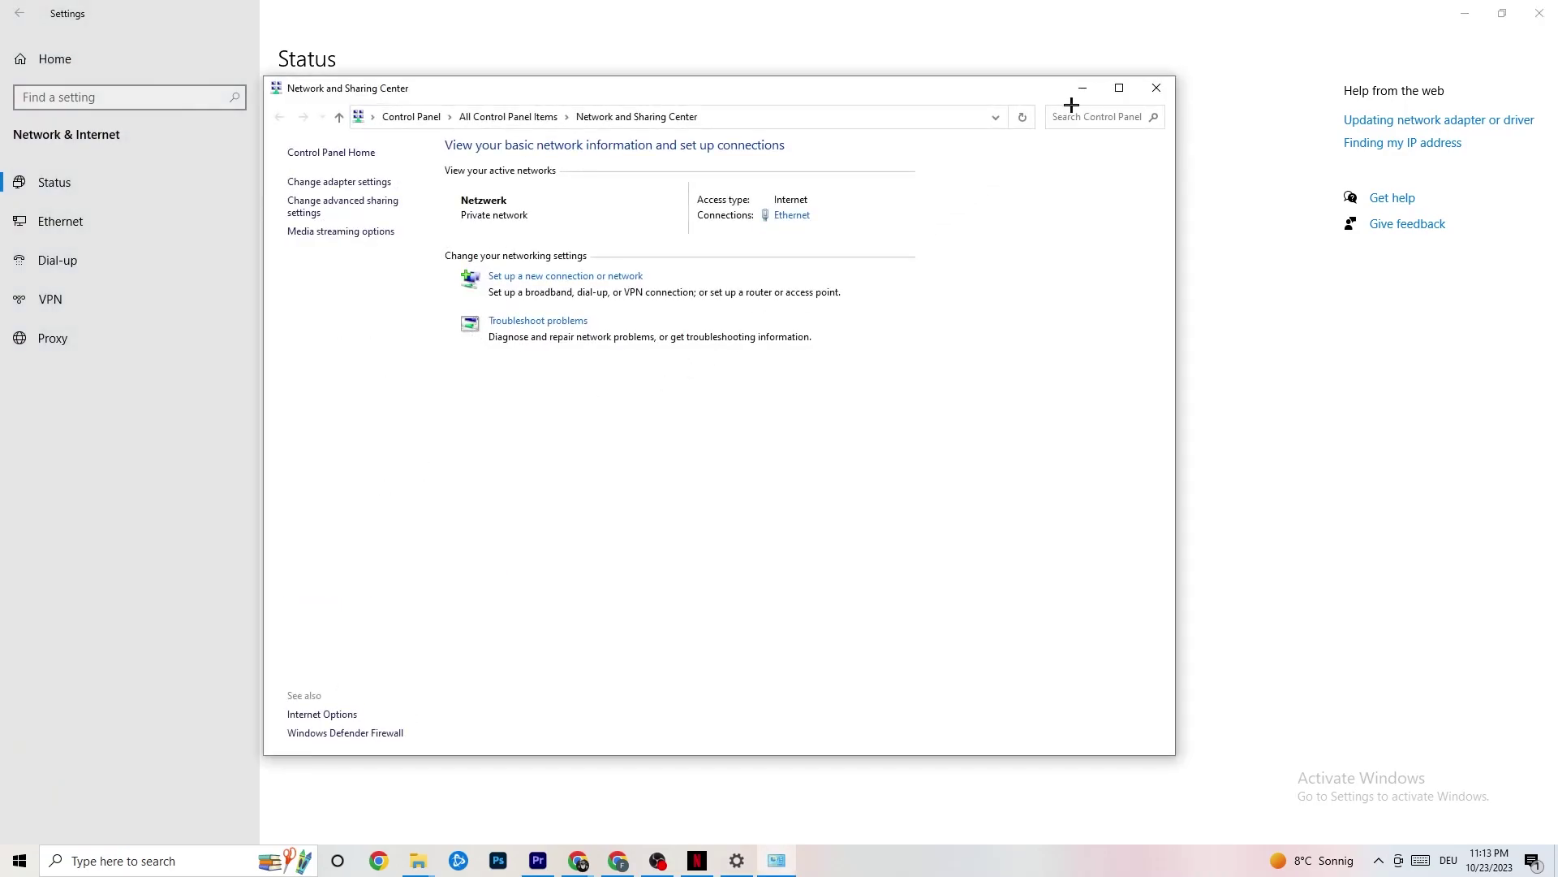
left_click(1117, 88)
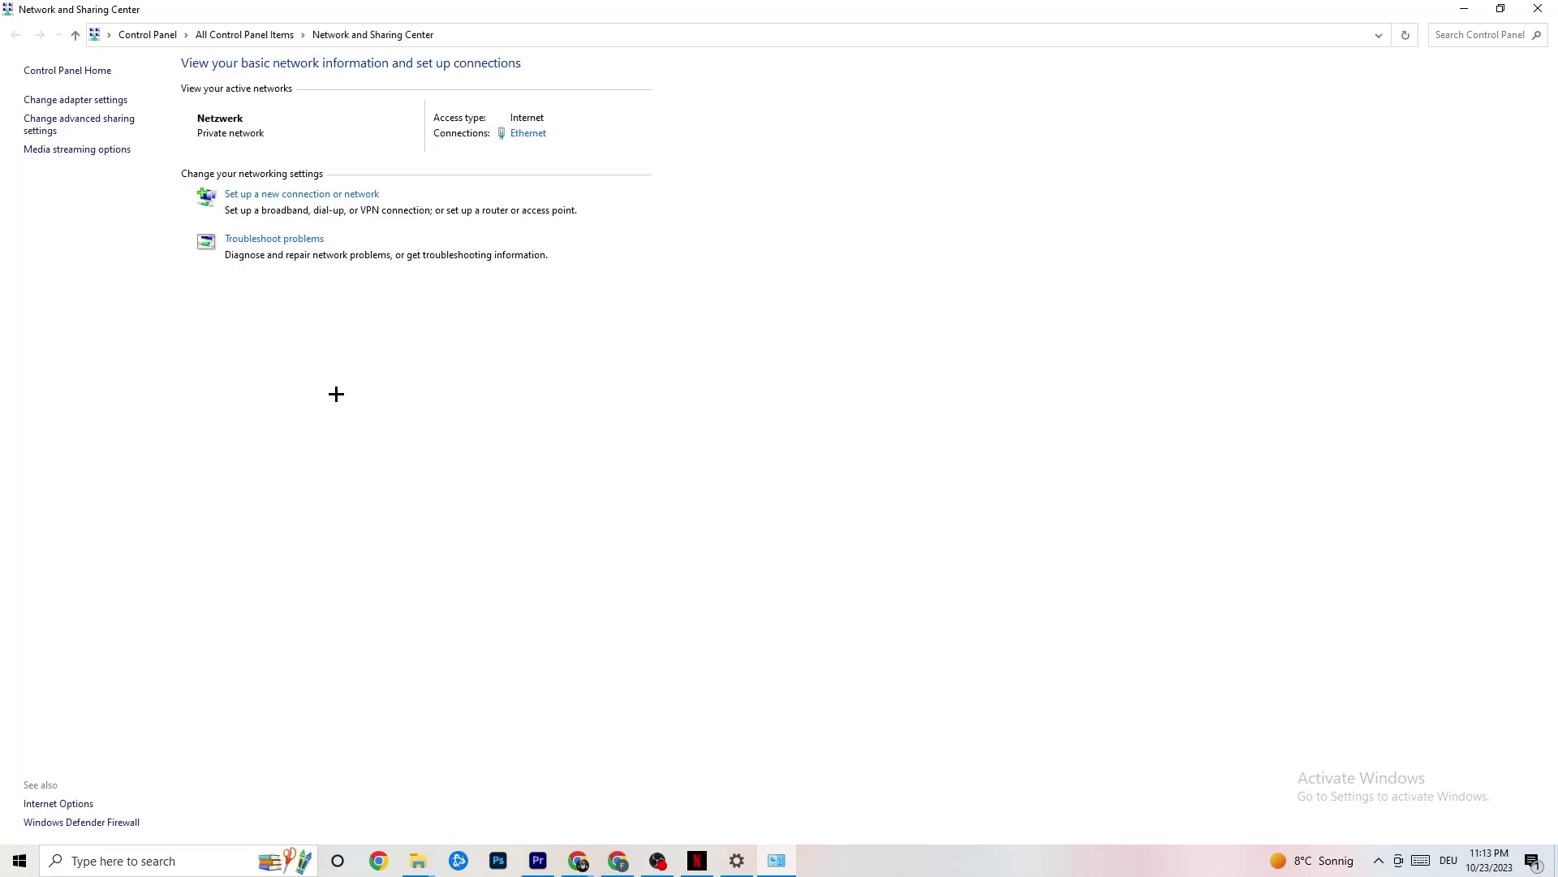
left_click(298, 241)
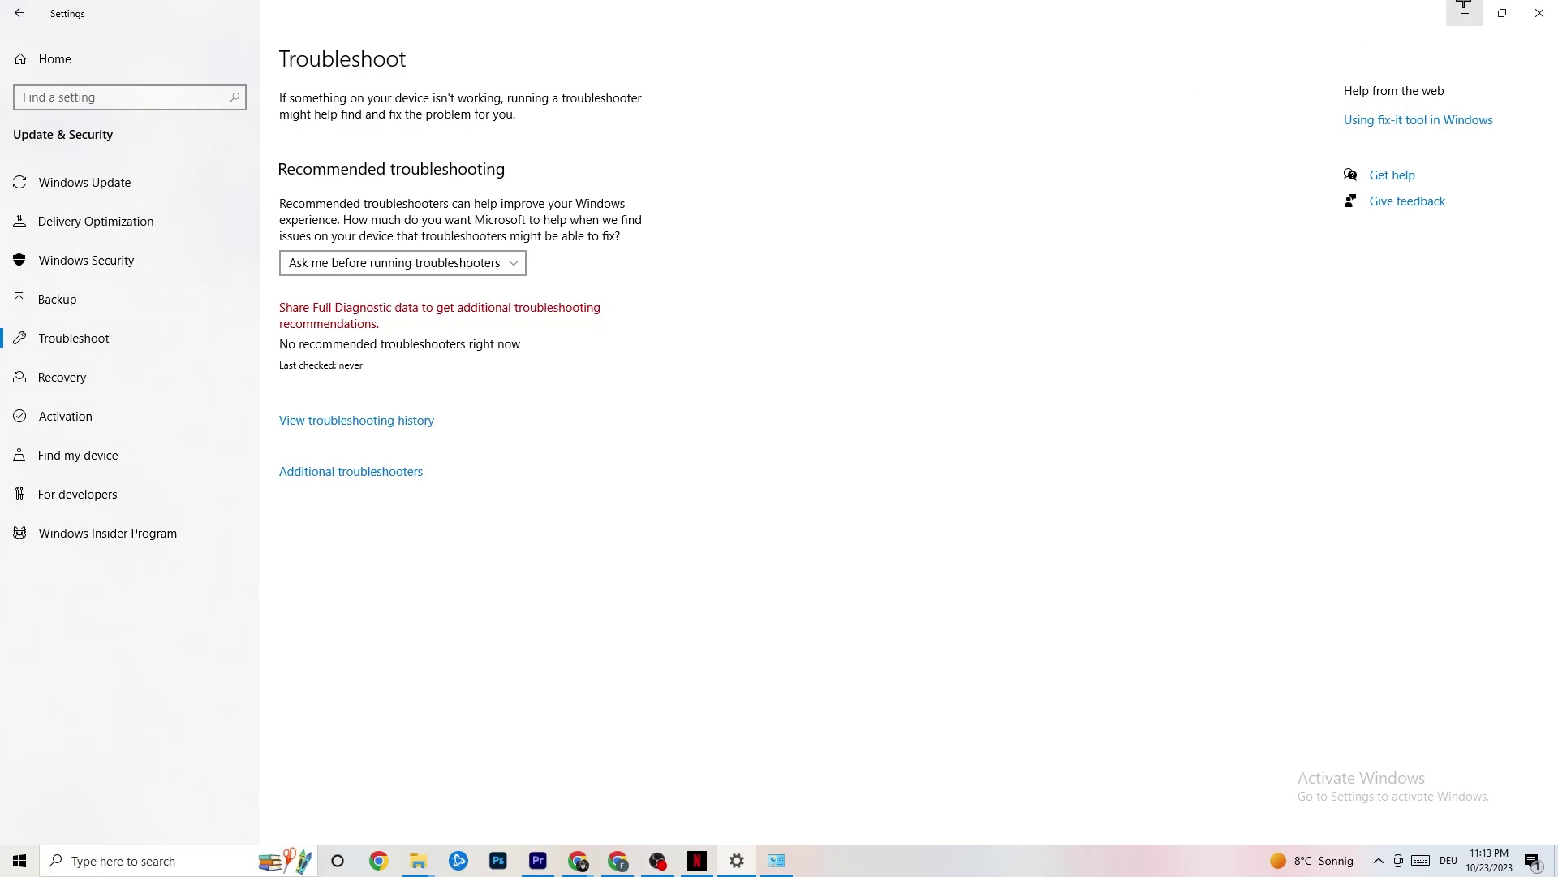
left_click(1524, 7)
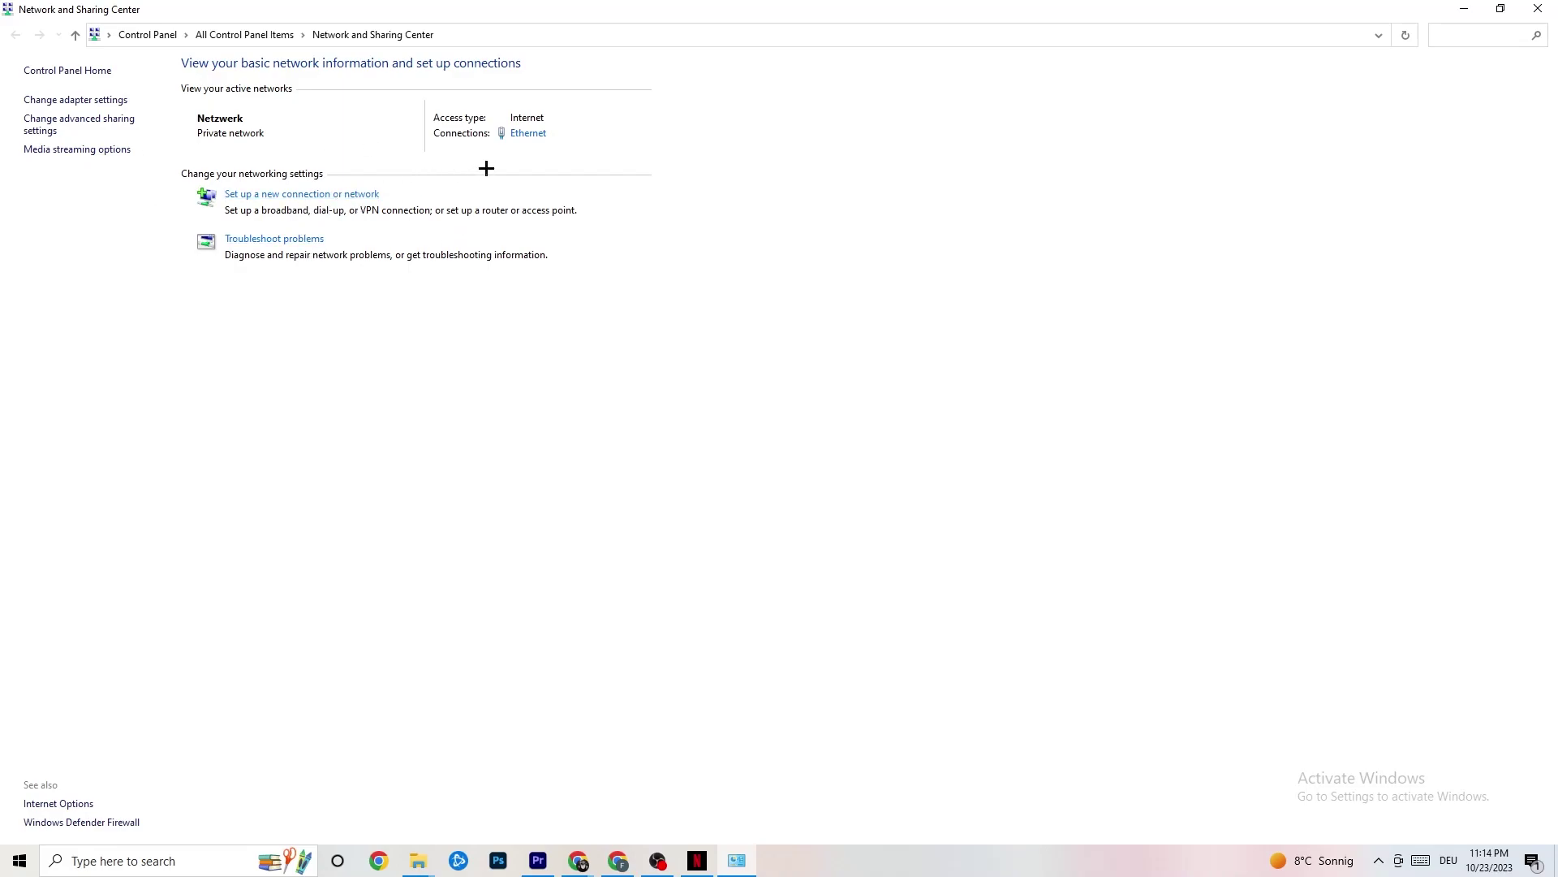
Select manual DNS server addresses in the Ethernet connection's TCP/IPv4 properties, and close all network windows without saving
left_click(538, 139)
left_click_drag(762, 252, 510, 236)
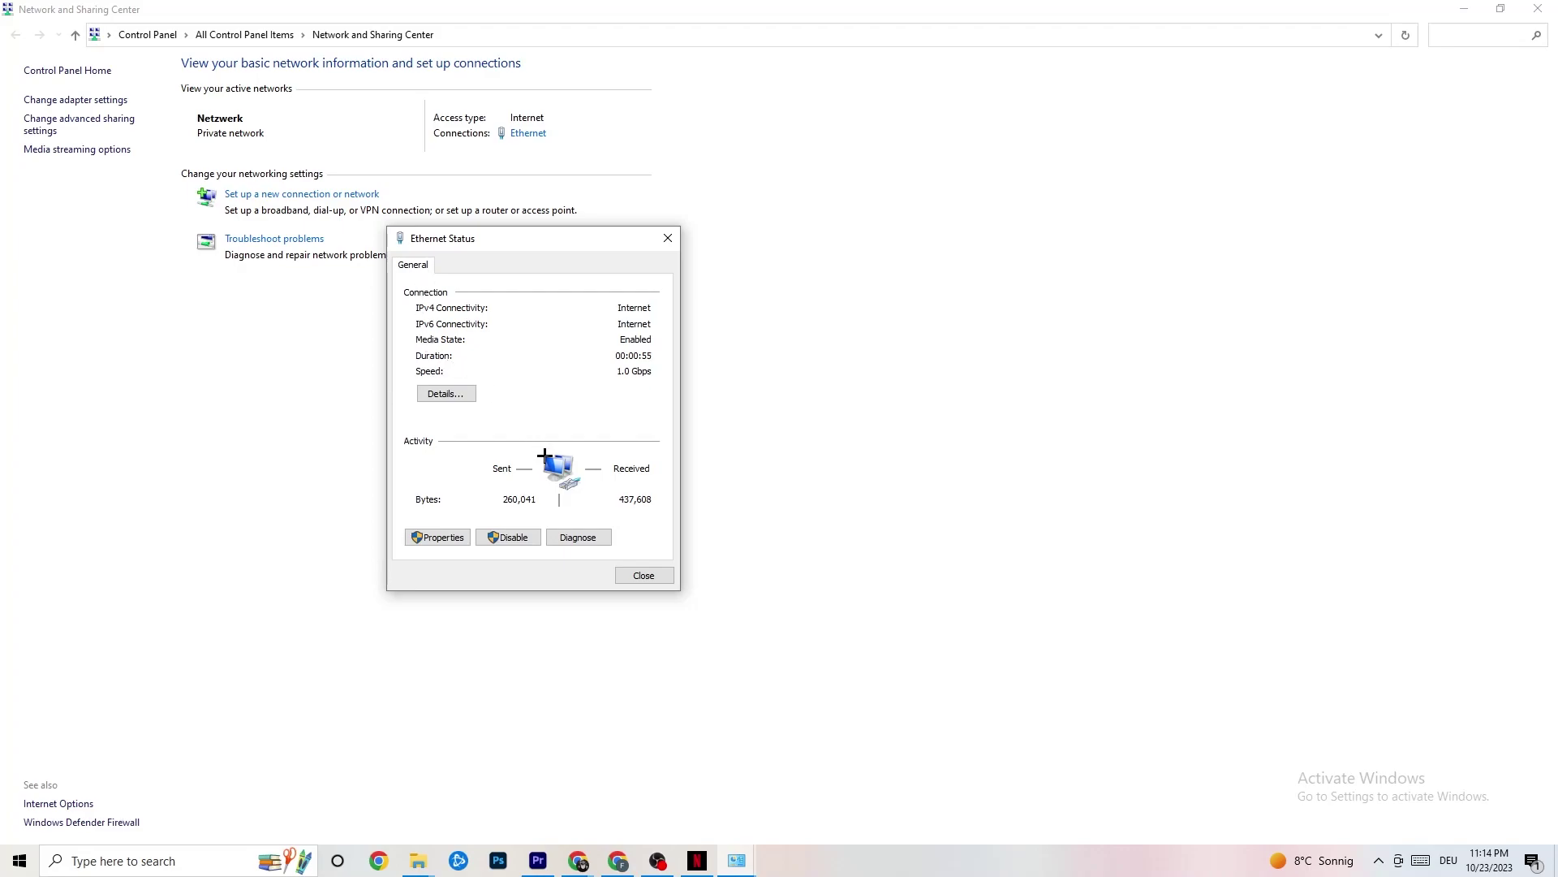
left_click(443, 537)
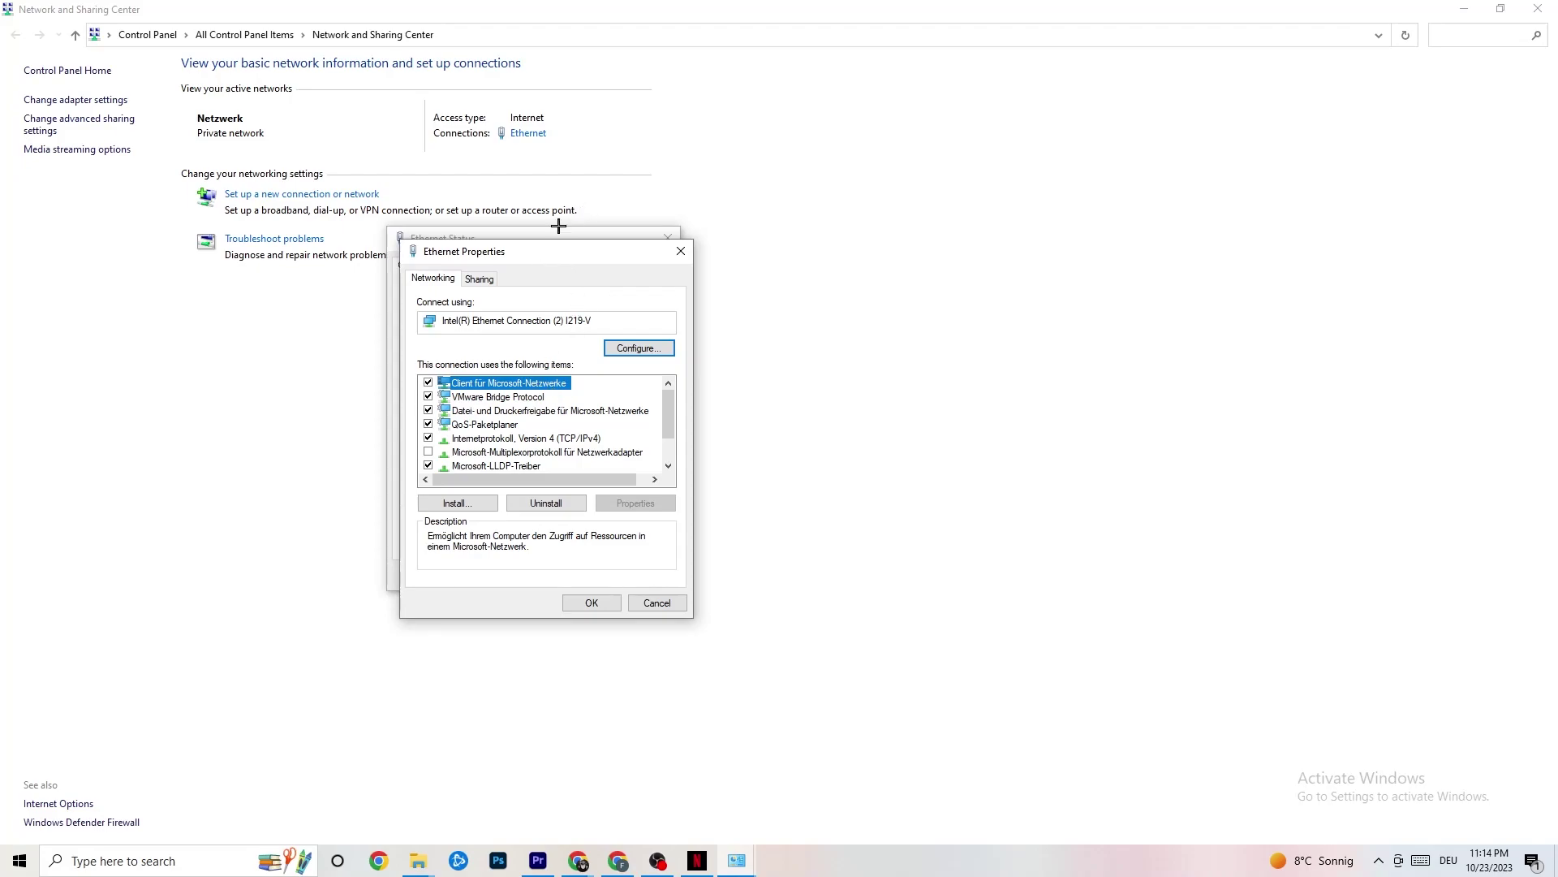
left_click_drag(522, 248, 609, 159)
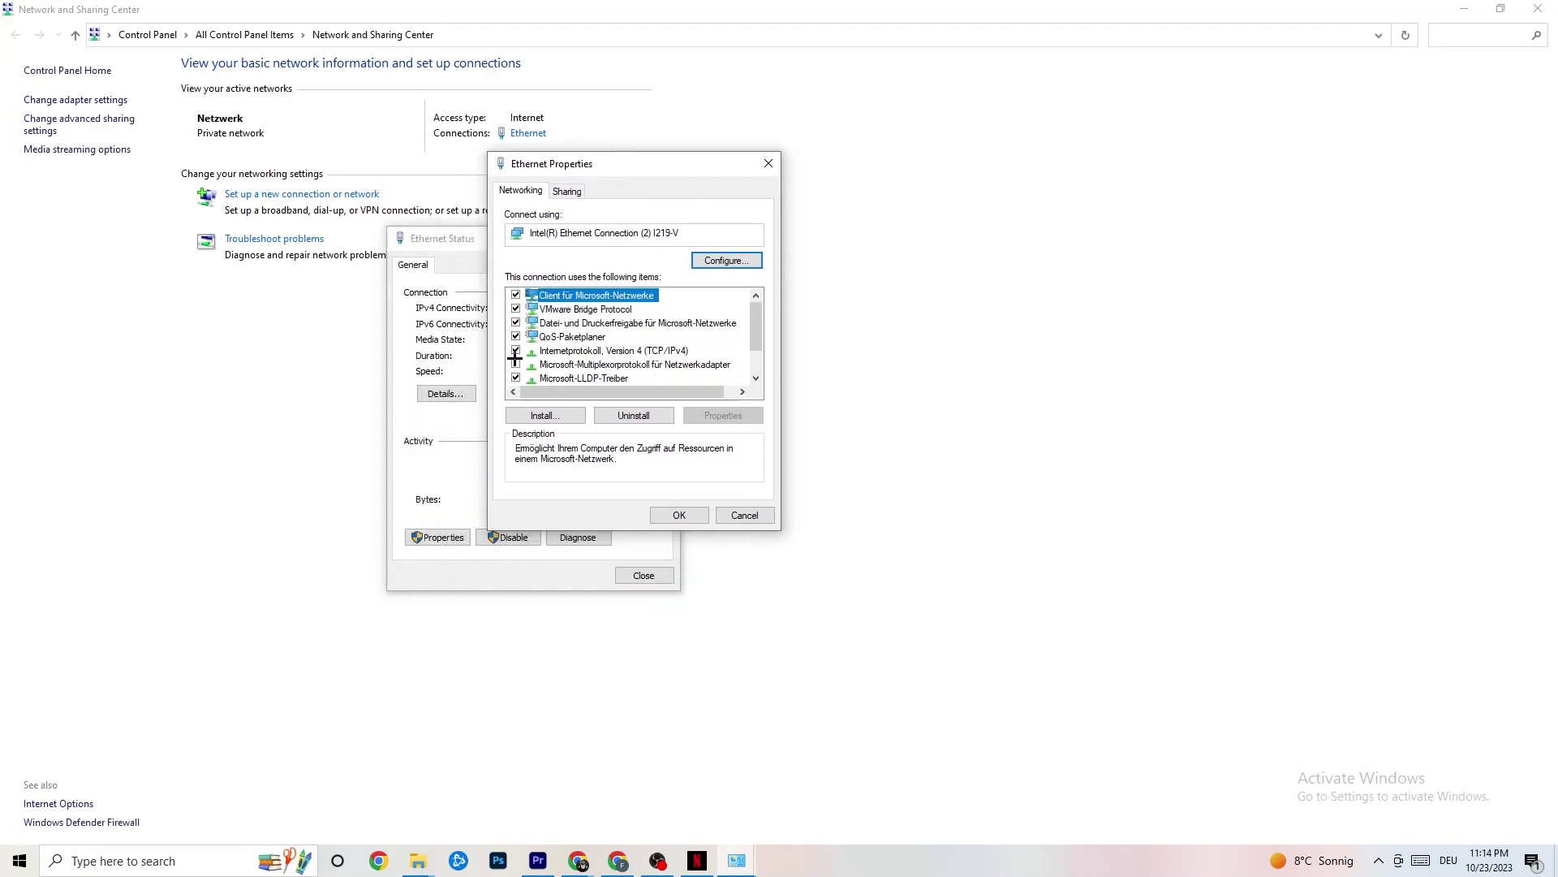
double_click(591, 352)
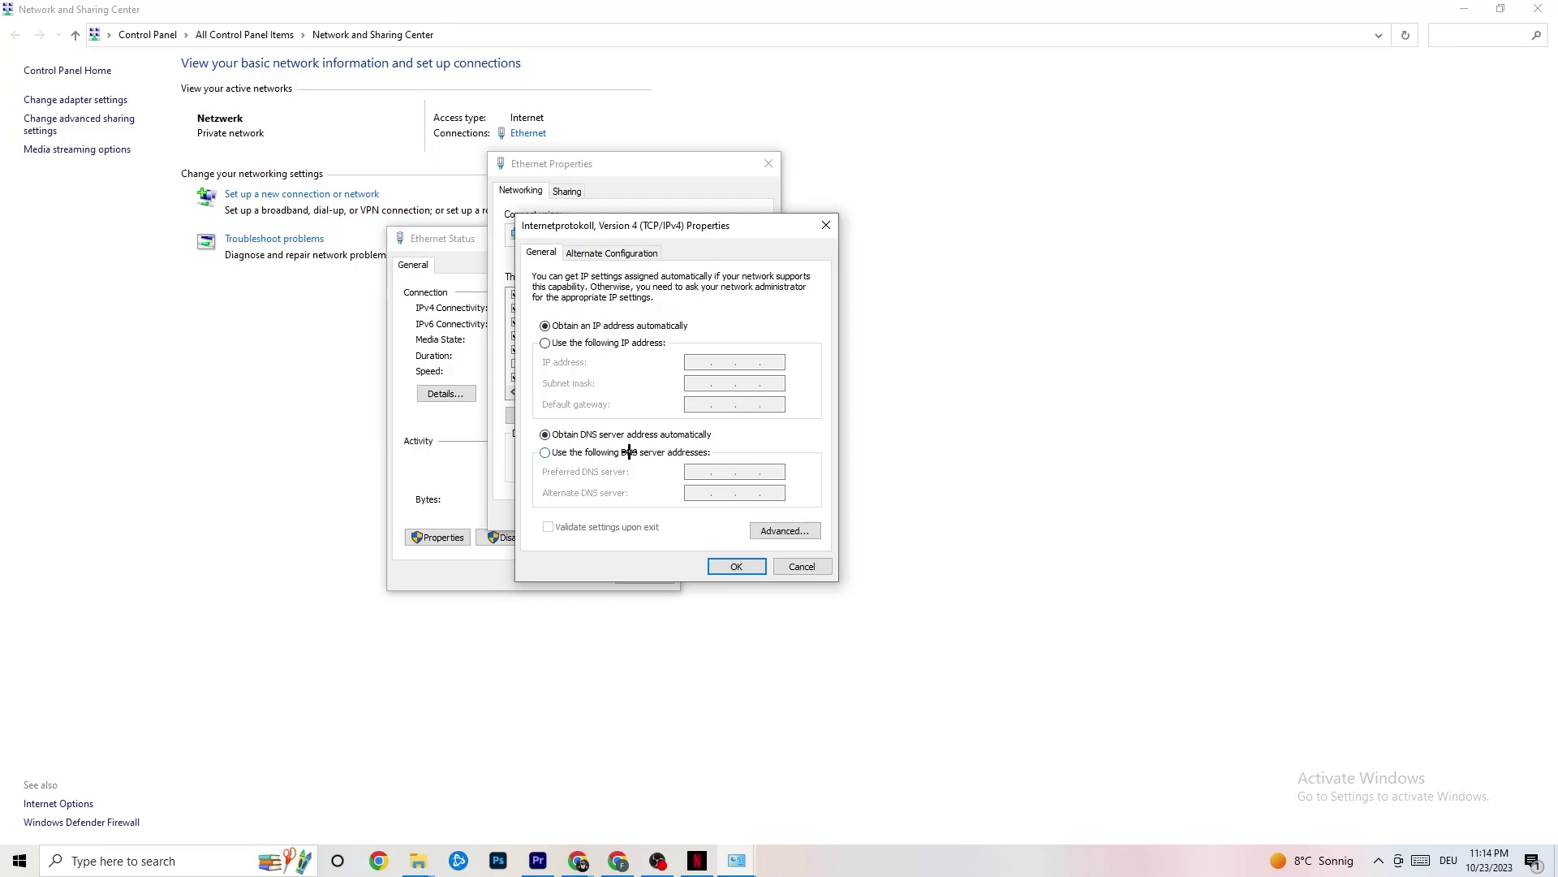
left_click(549, 455)
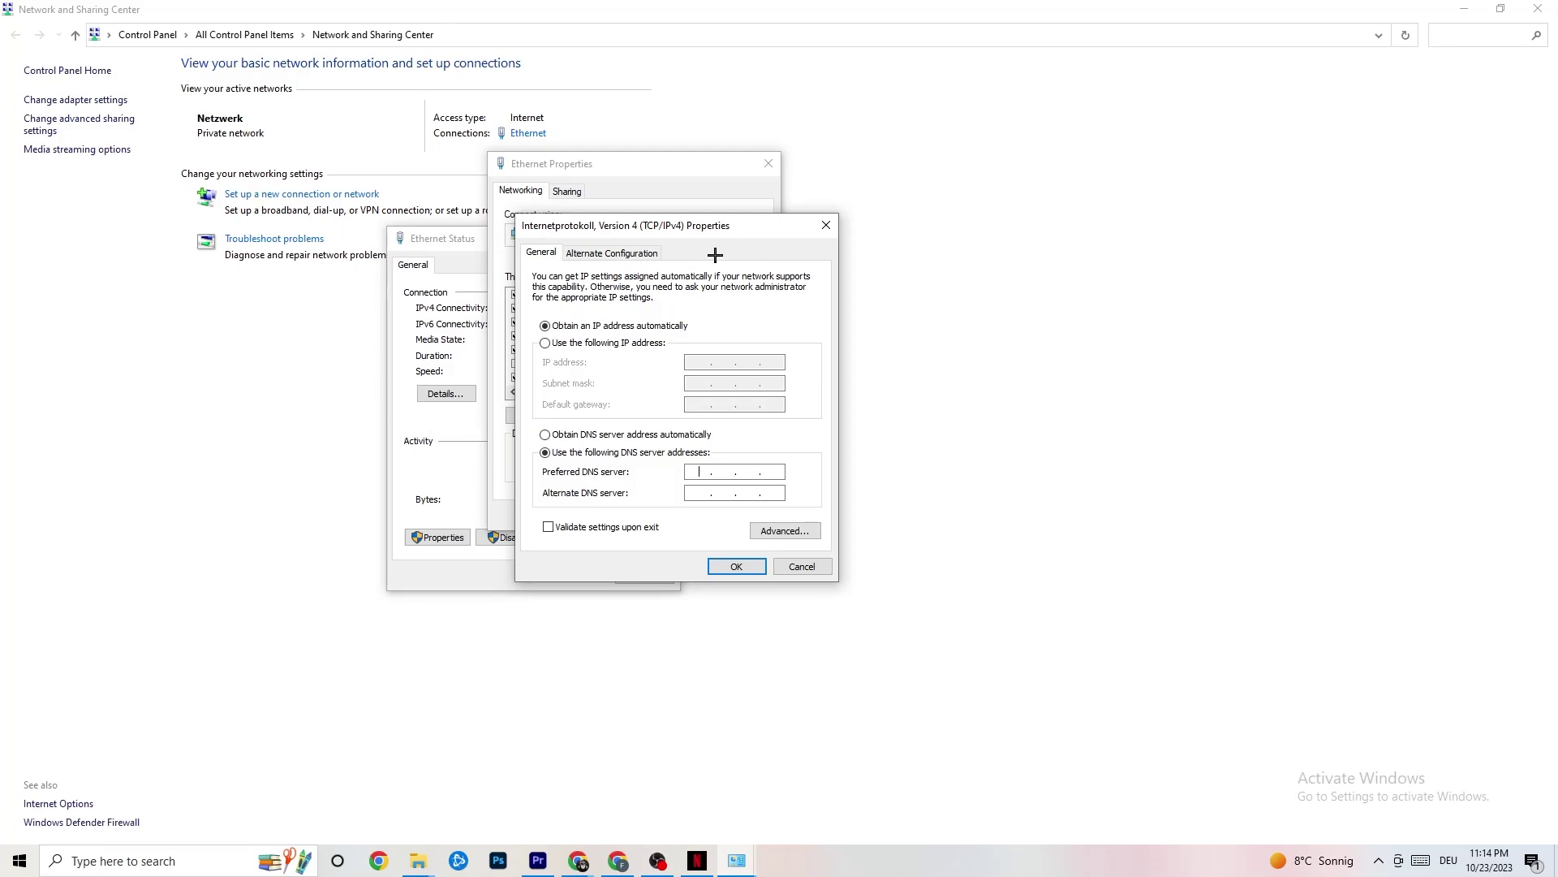
left_click(826, 225)
left_click(768, 164)
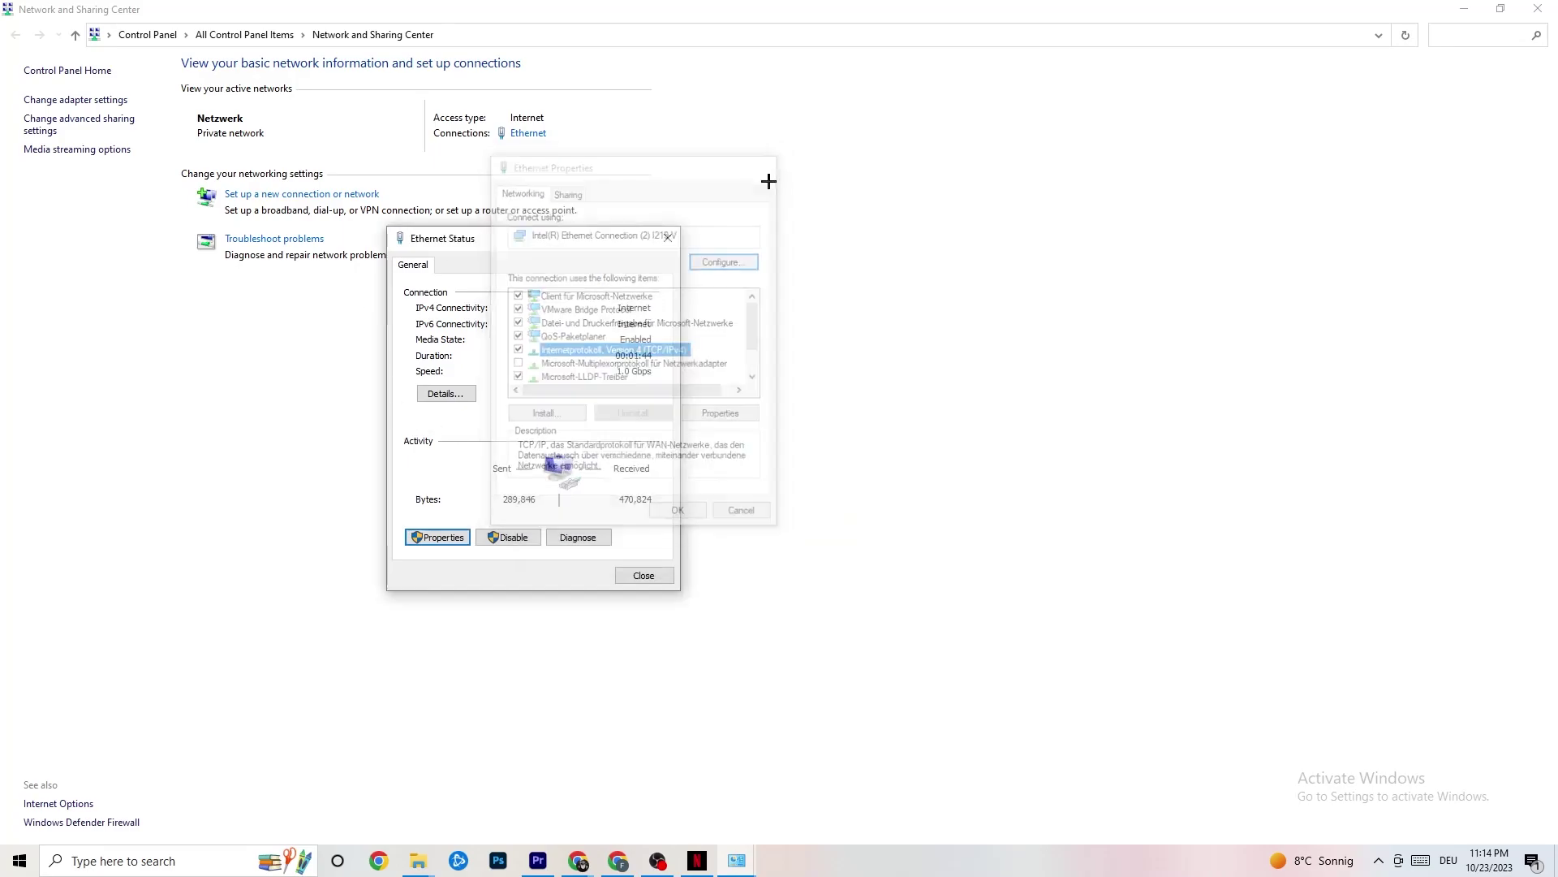
left_click(670, 237)
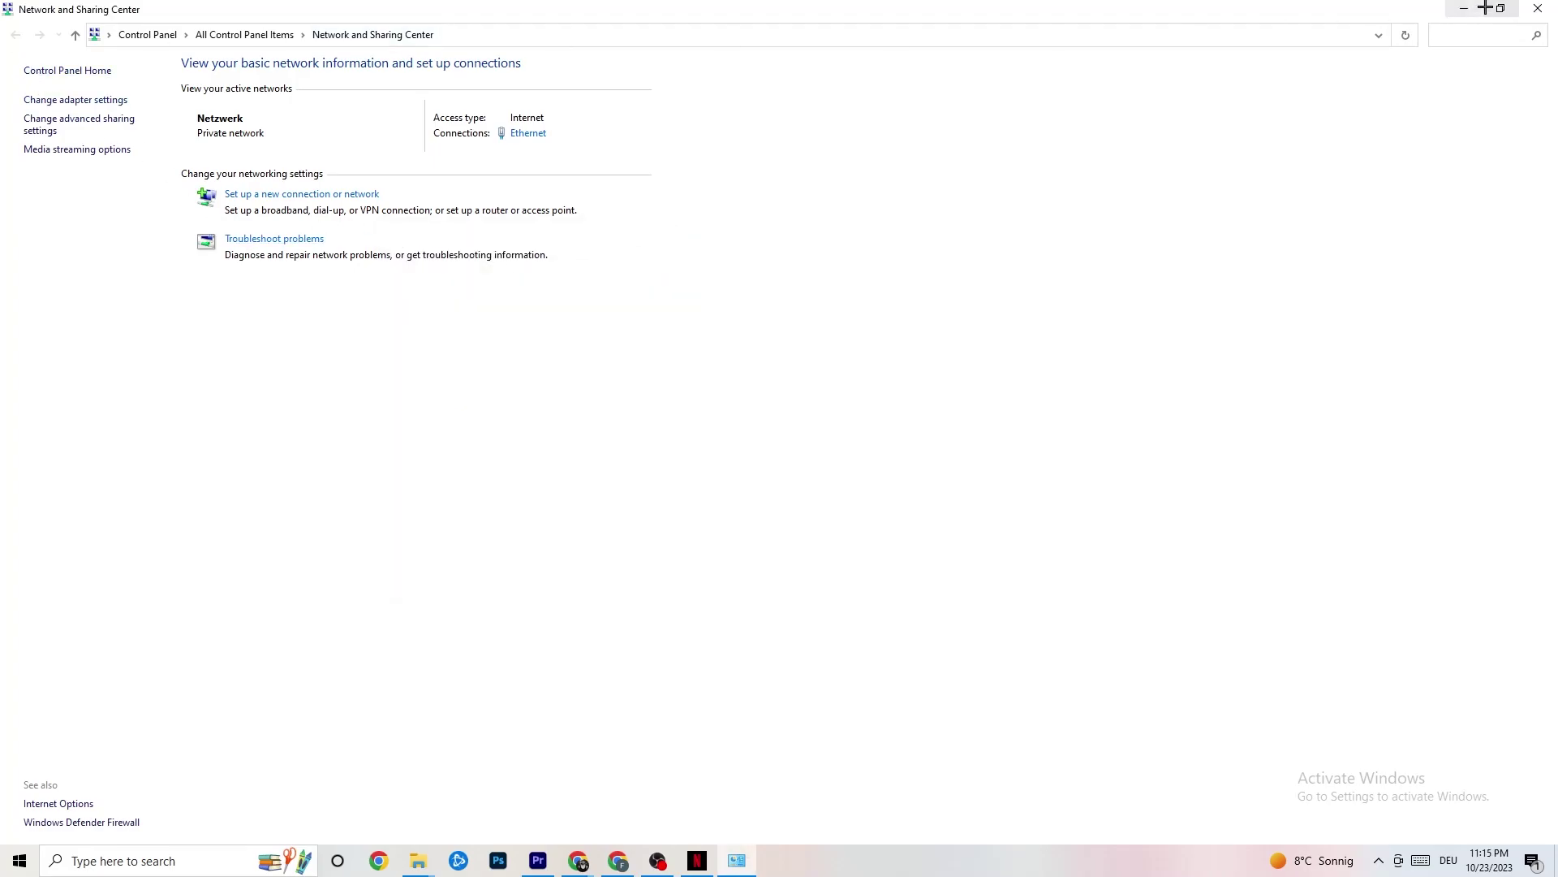
left_click(1538, 8)
Look up the web help on updating the network adapter or driver from the Network & Internet settings, and close the browser
left_click(20, 860)
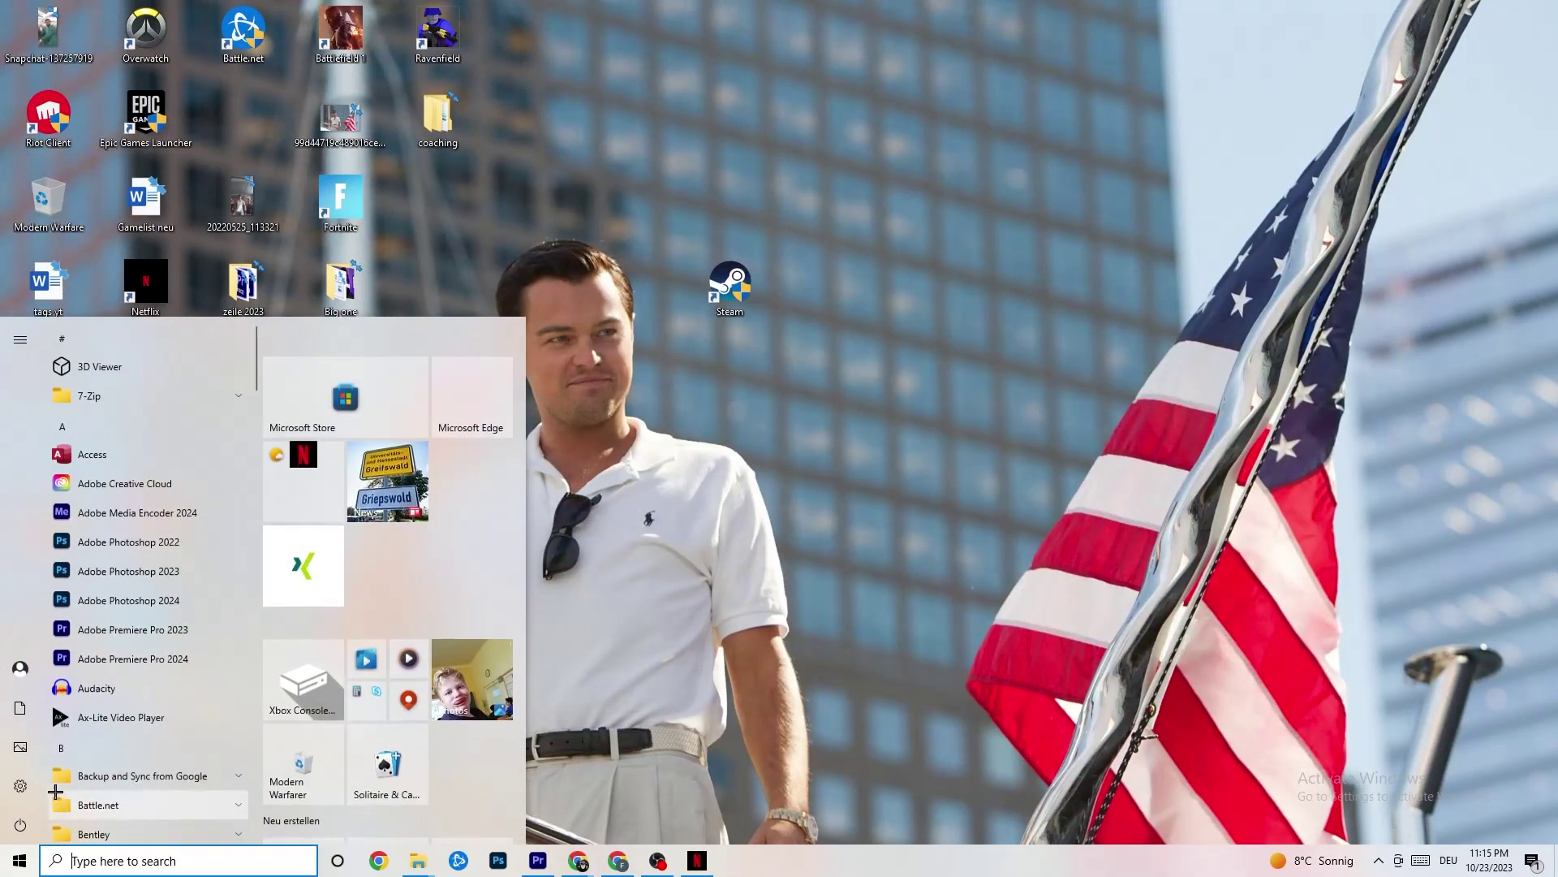
left_click(20, 786)
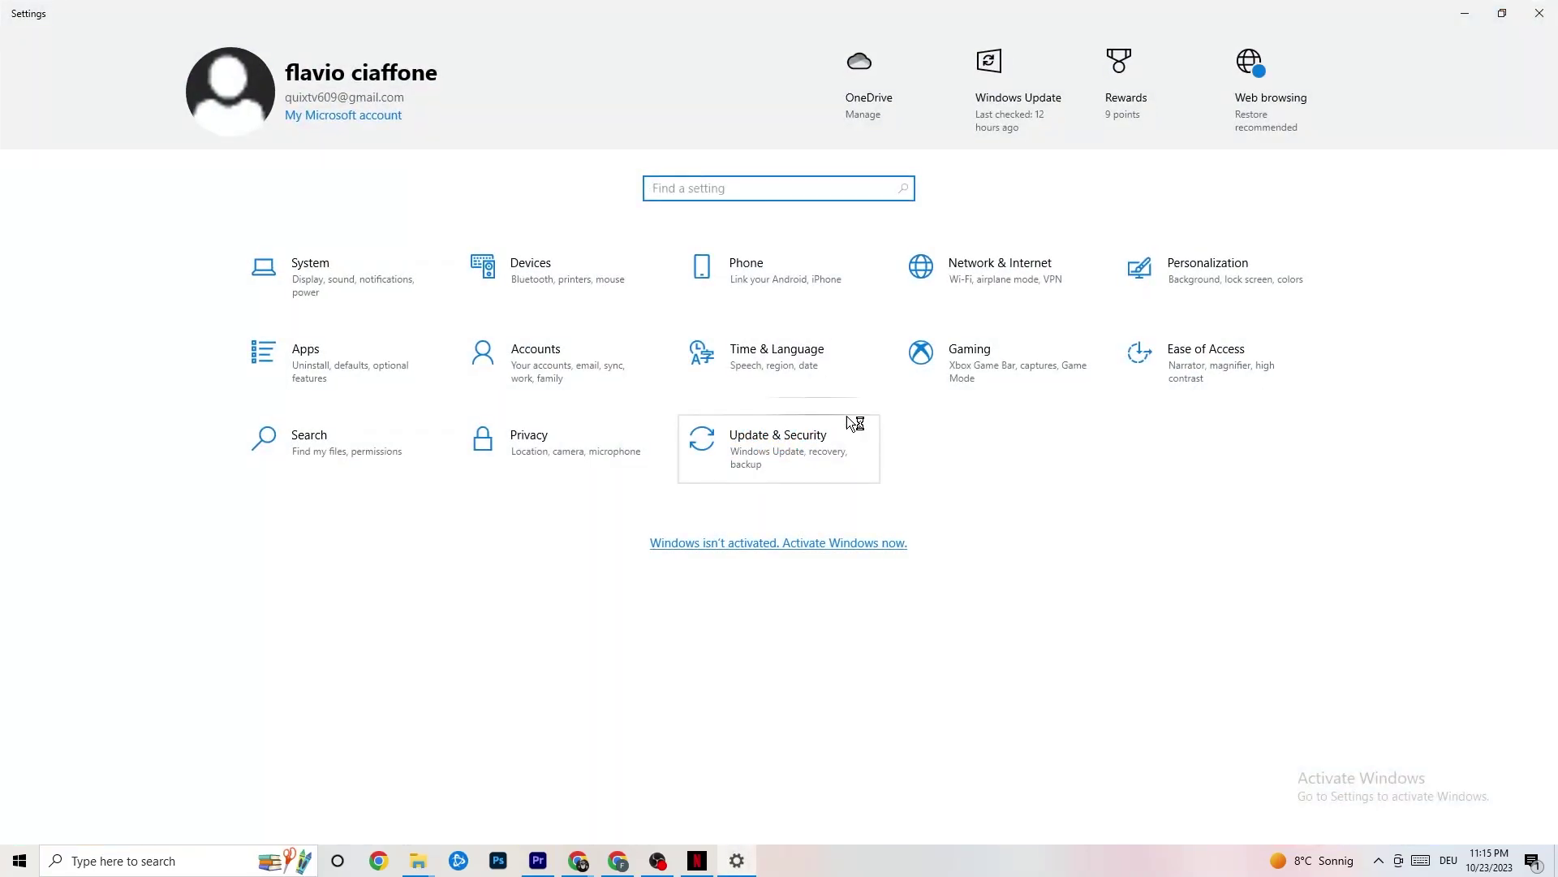
left_click(1014, 272)
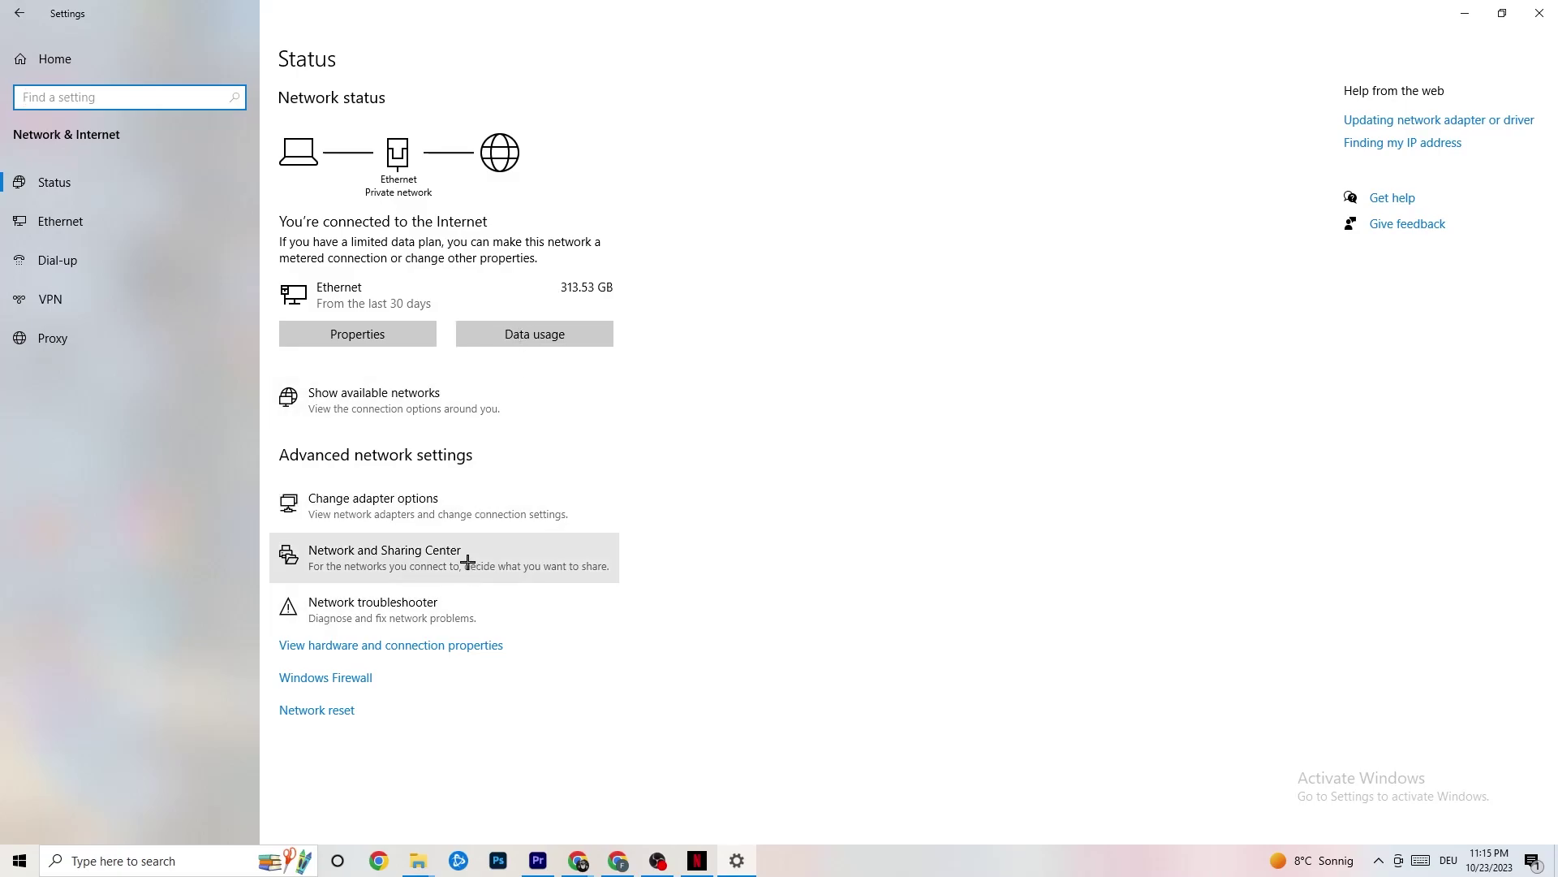
left_click(1444, 122)
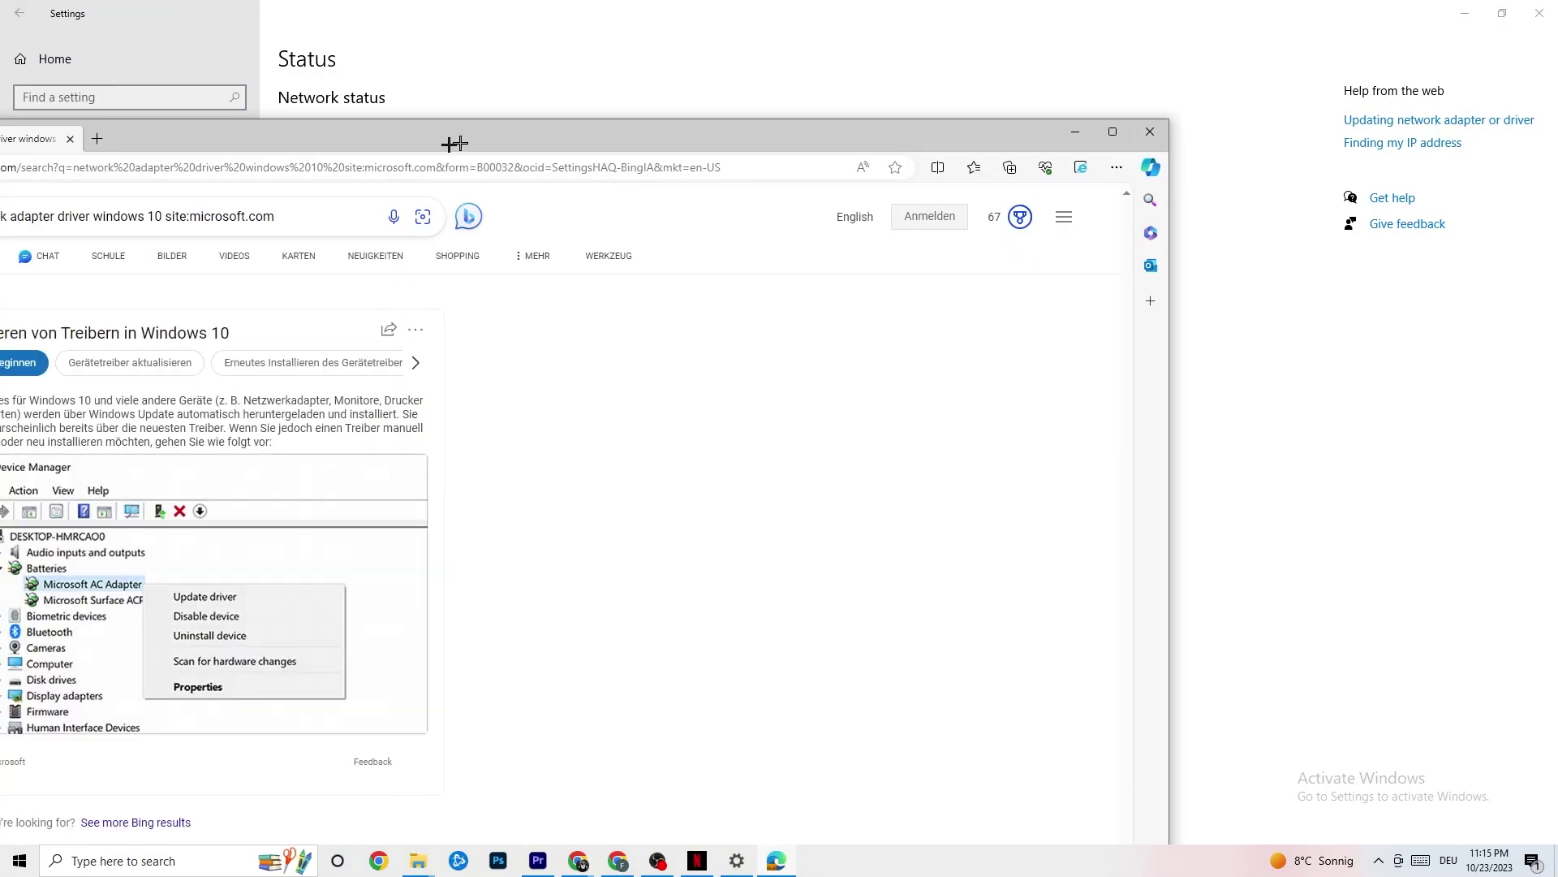
left_click_drag(446, 144, 763, 99)
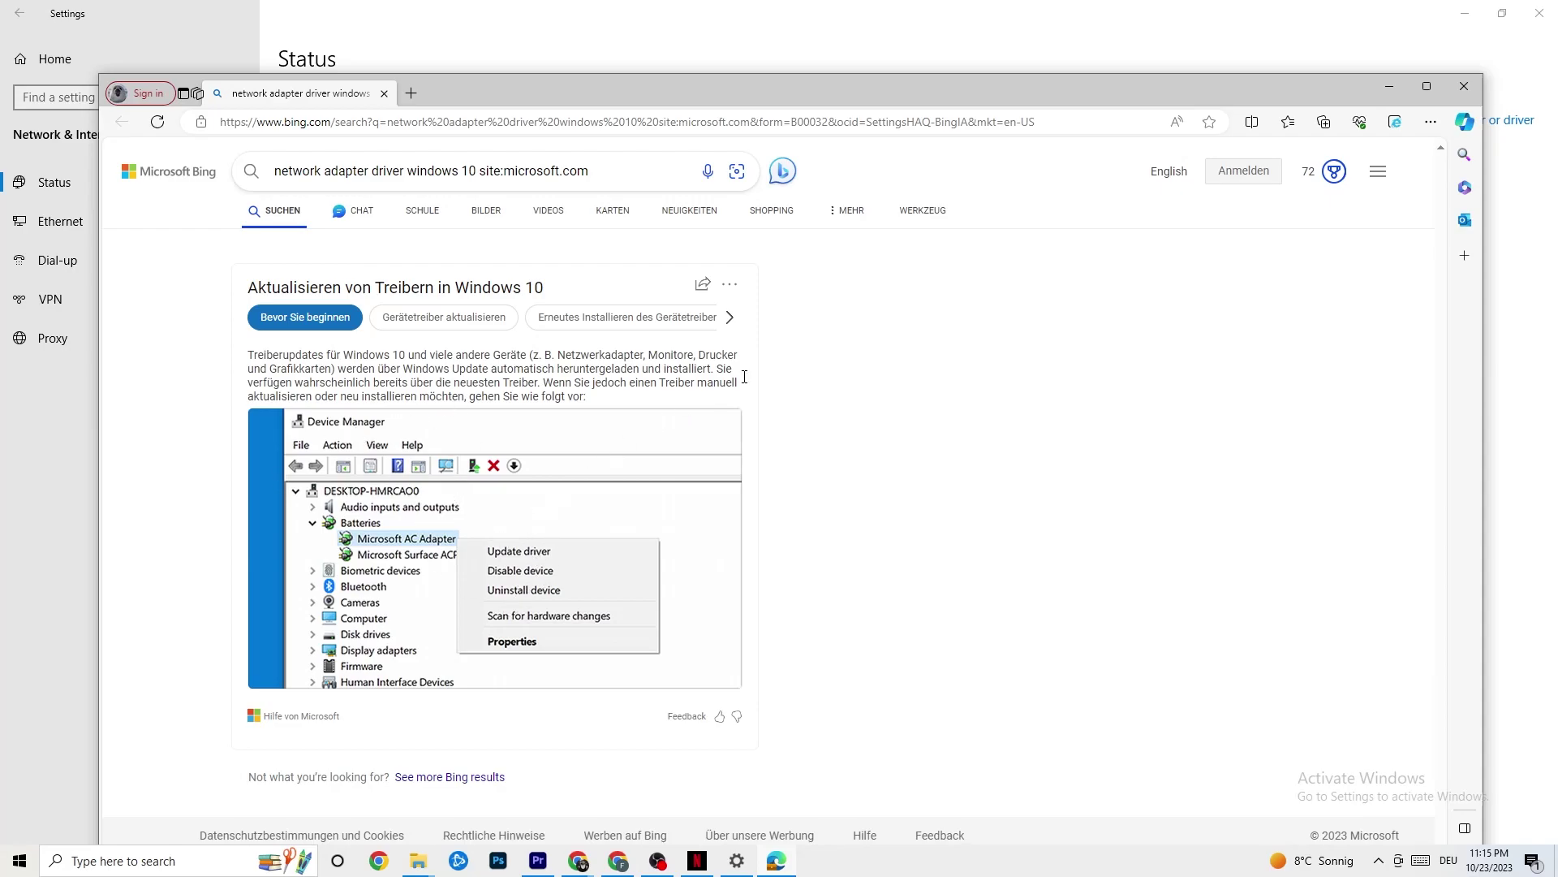
left_click(1475, 87)
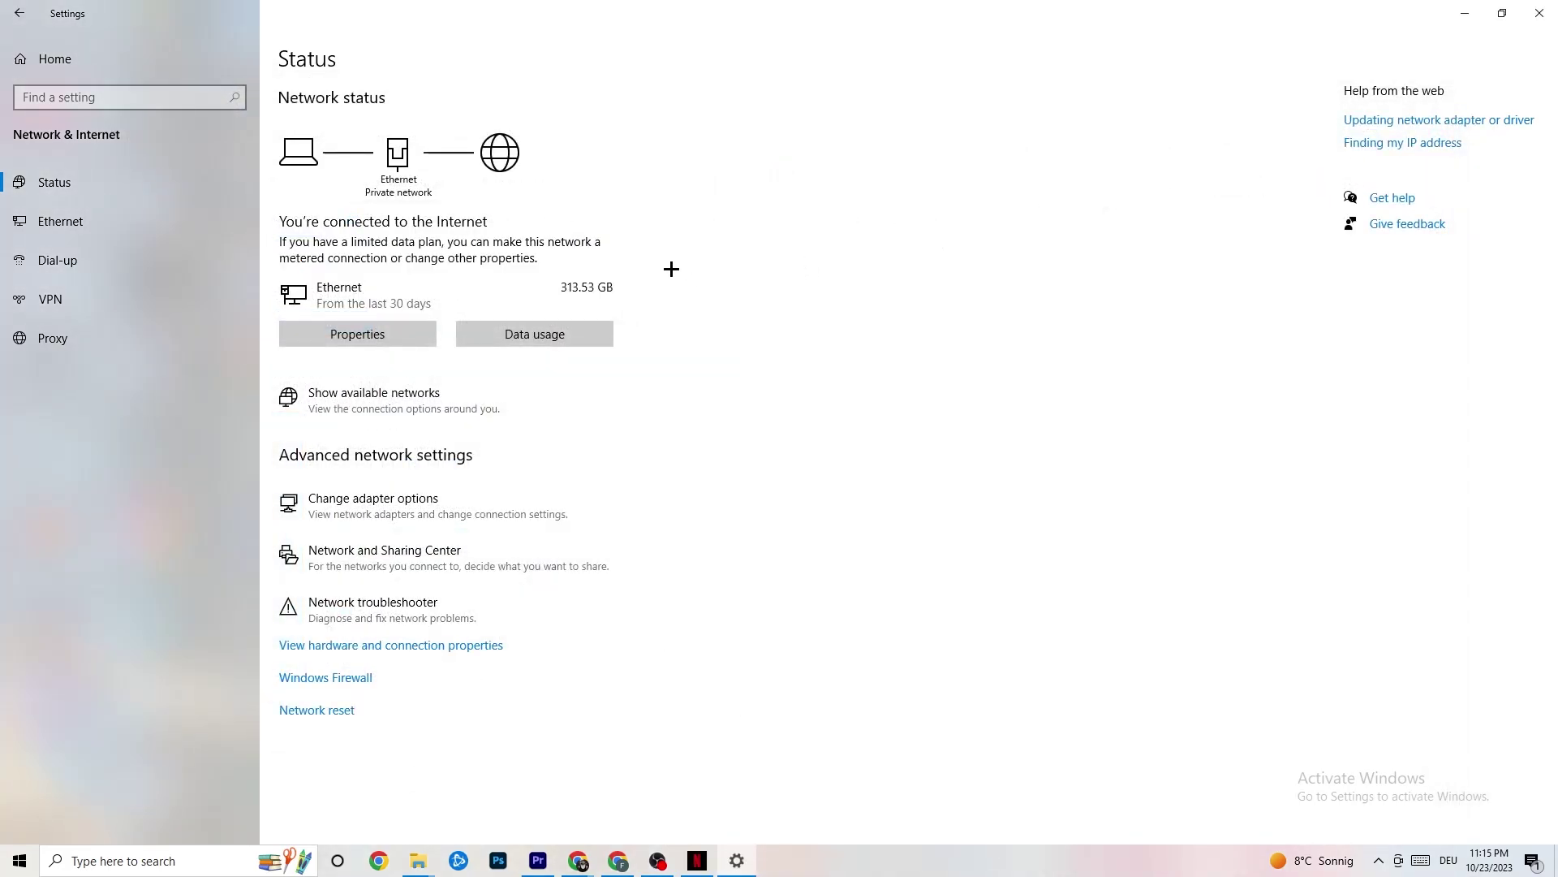
Show the available networks from the network status page, dismiss the list, and close Settings
left_click(471, 401)
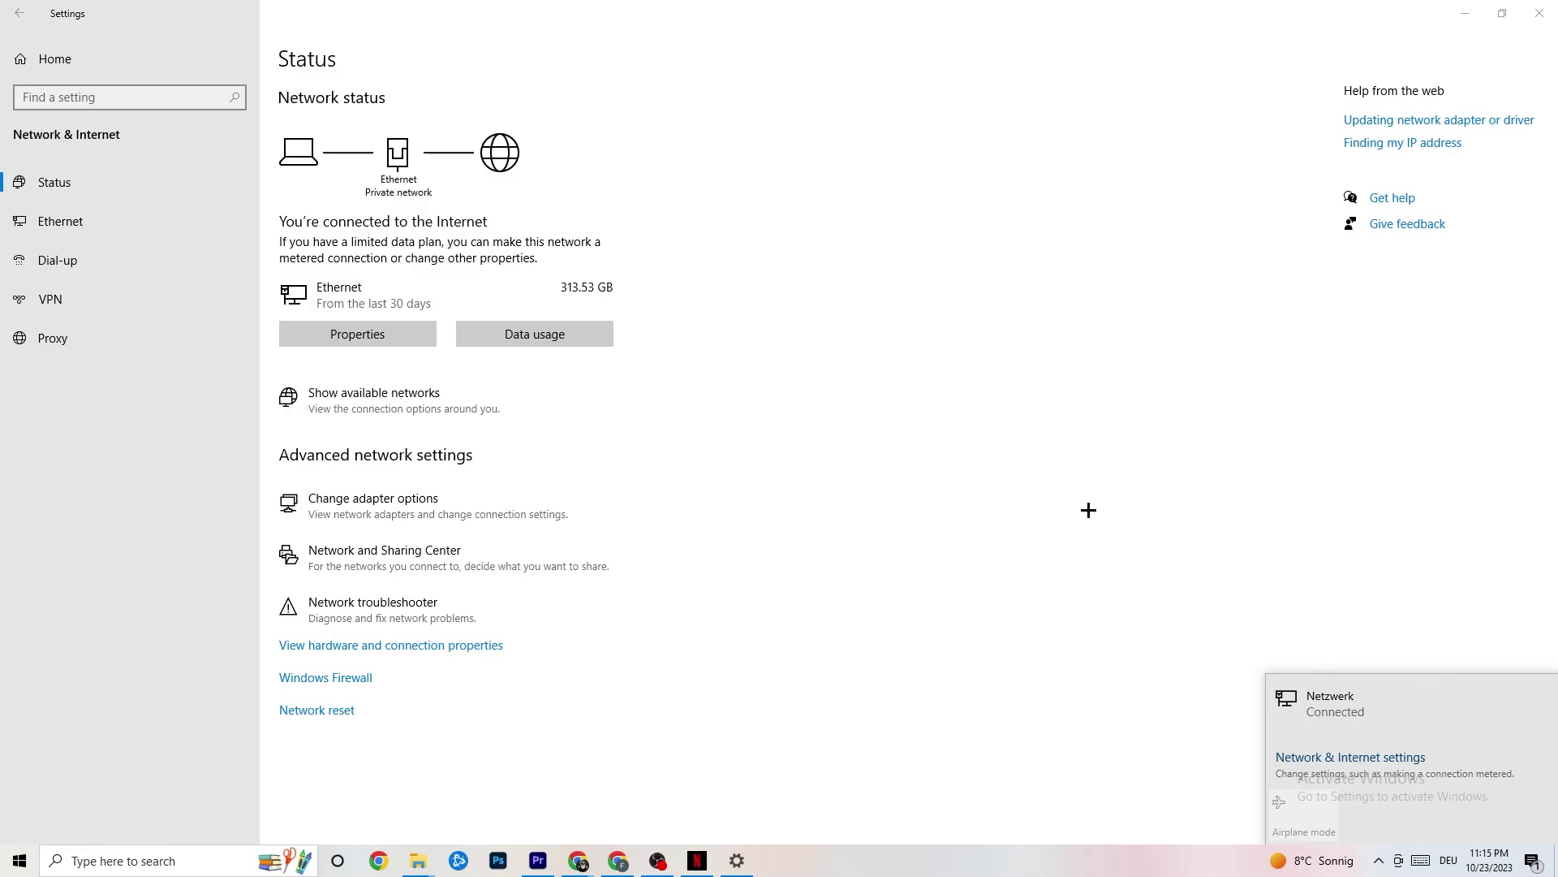
left_click(933, 484)
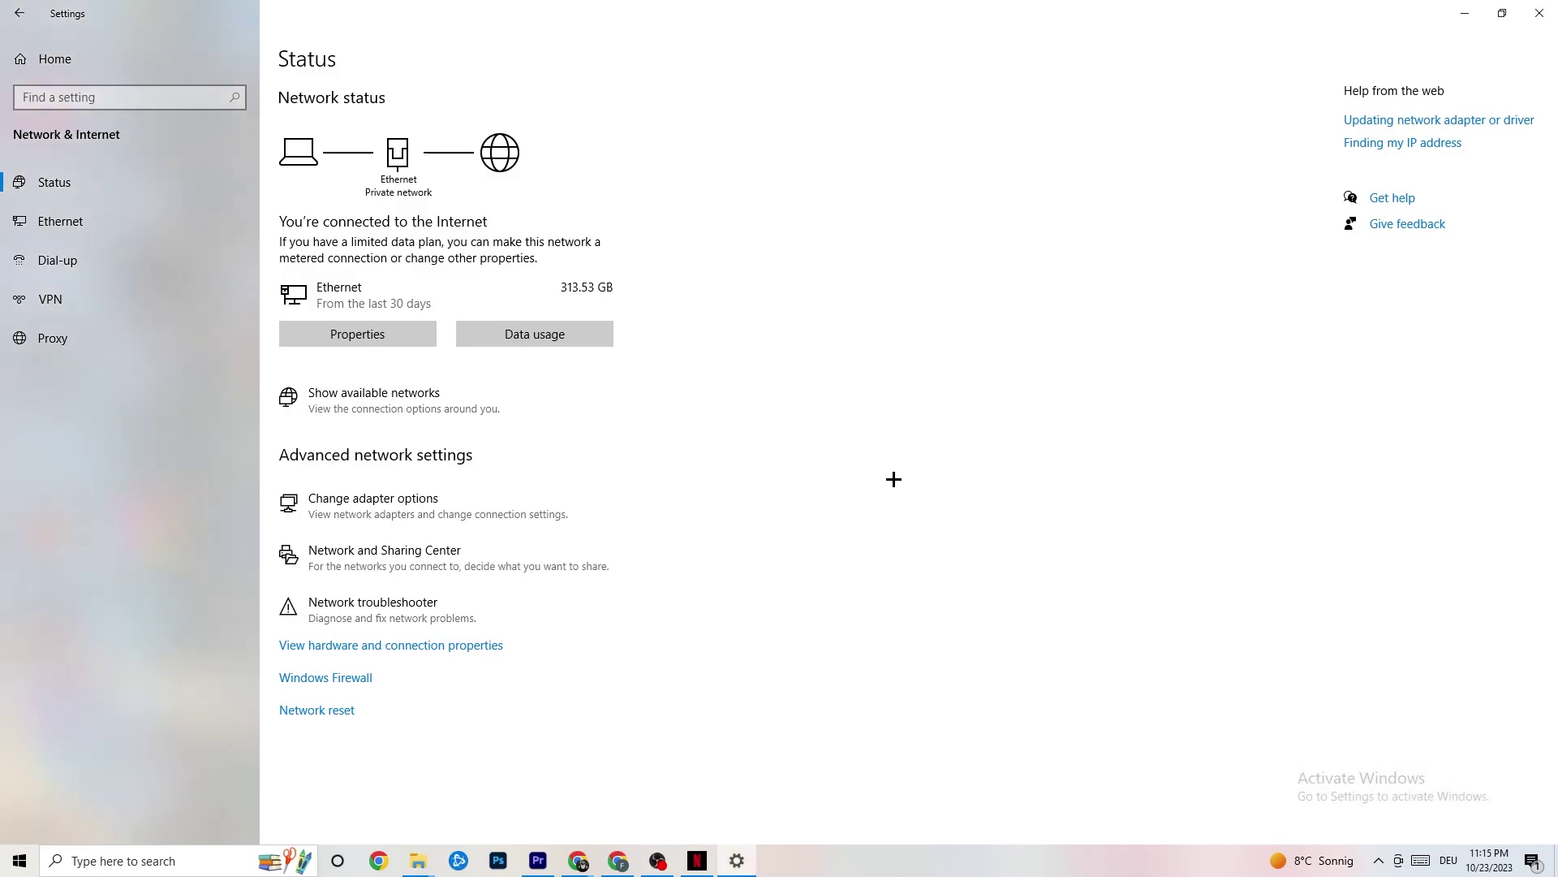
left_click(1540, 13)
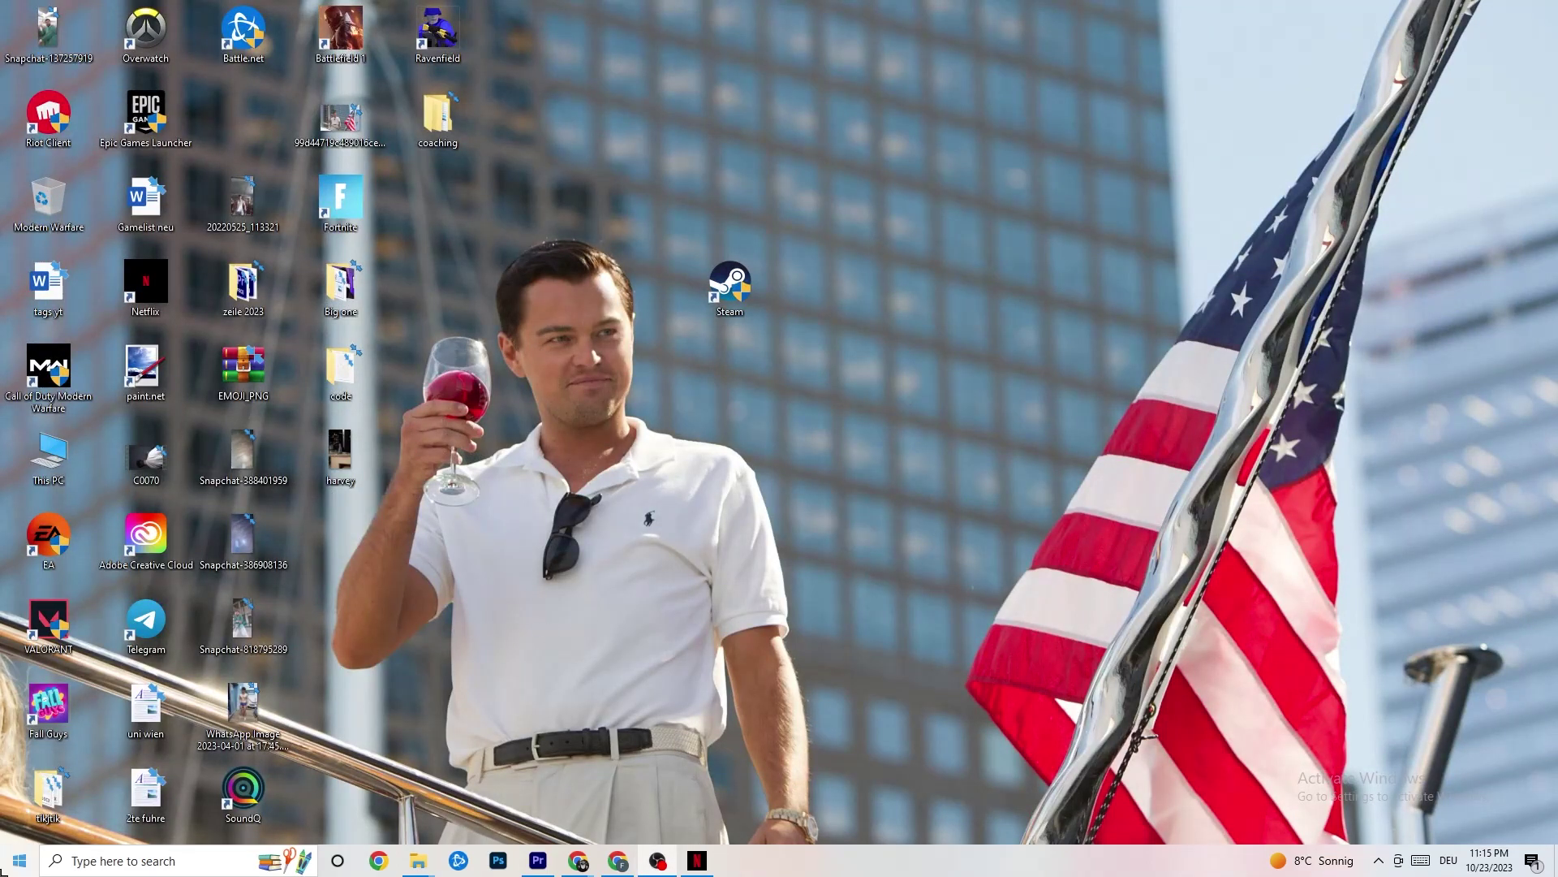
View the Windows Update page under Update & Security in Settings, and close Settings
left_click(20, 860)
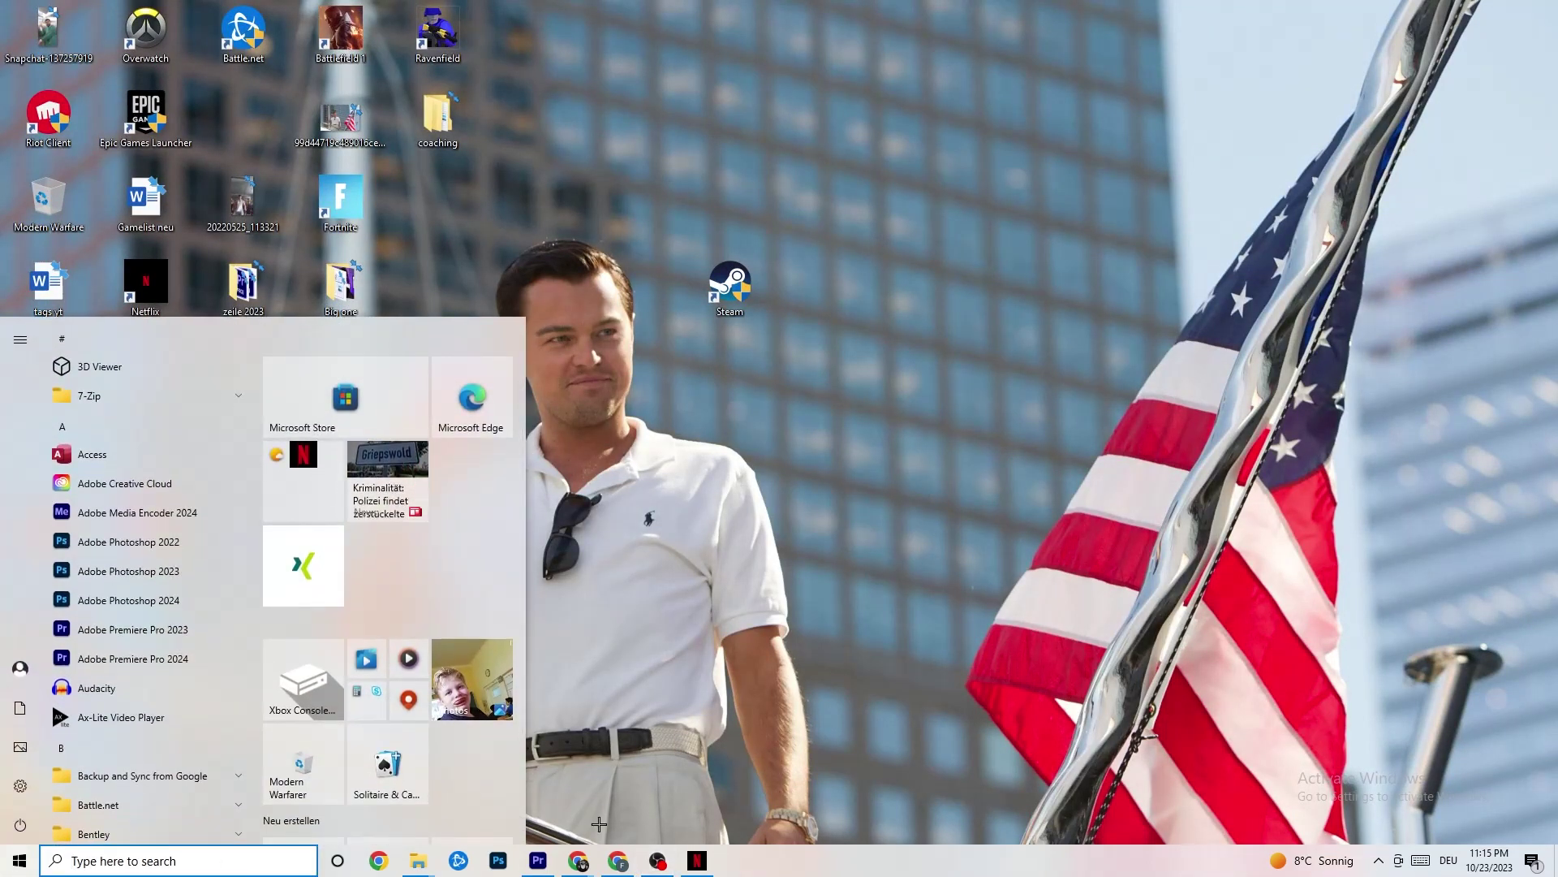
left_click(32, 787)
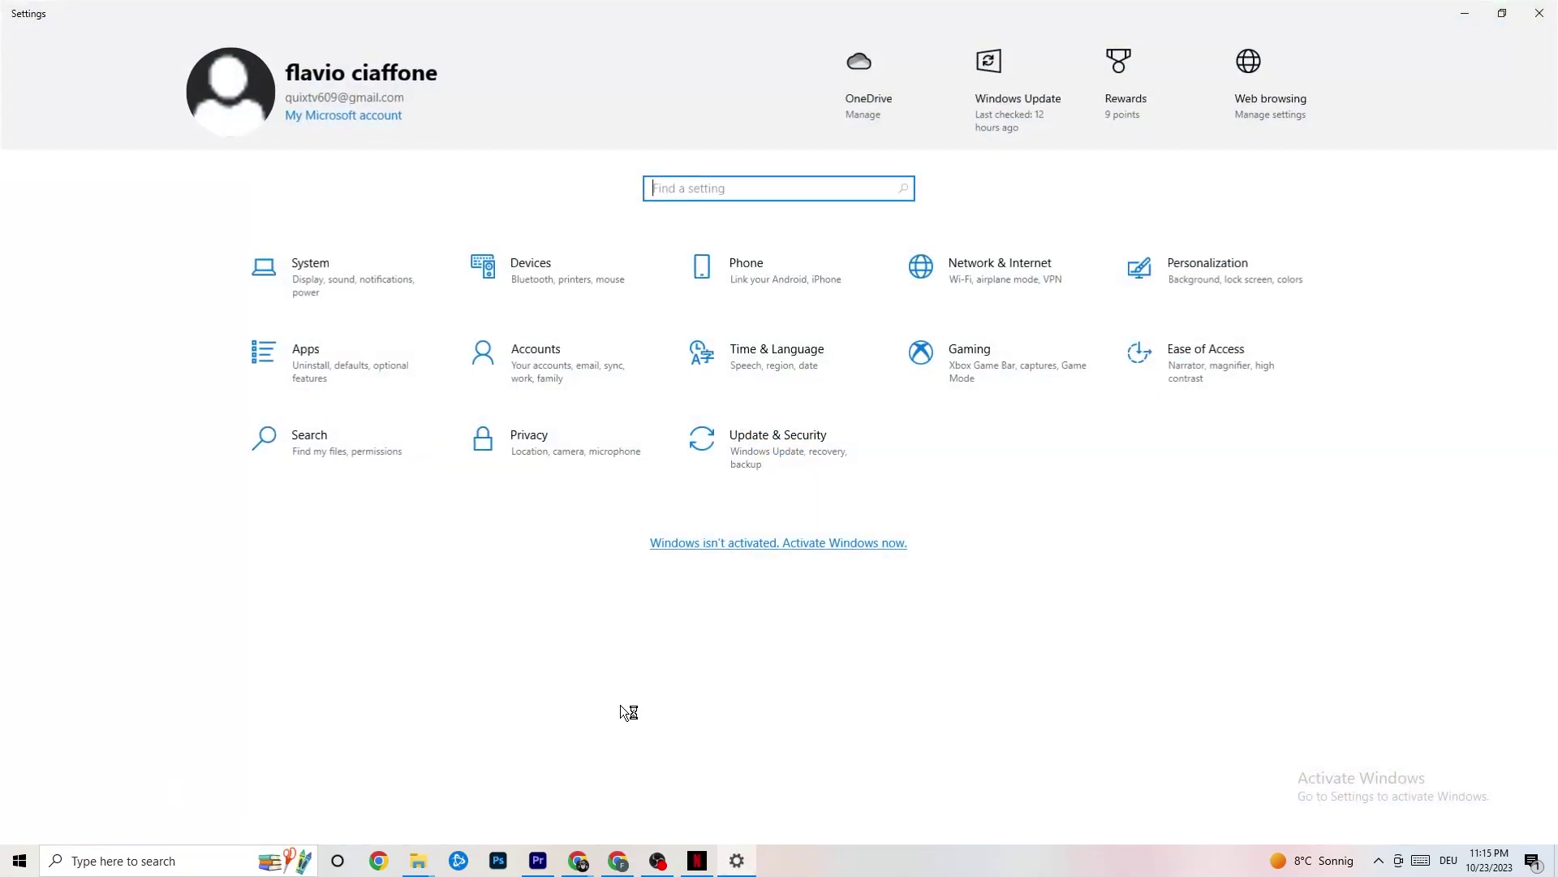
left_click(816, 451)
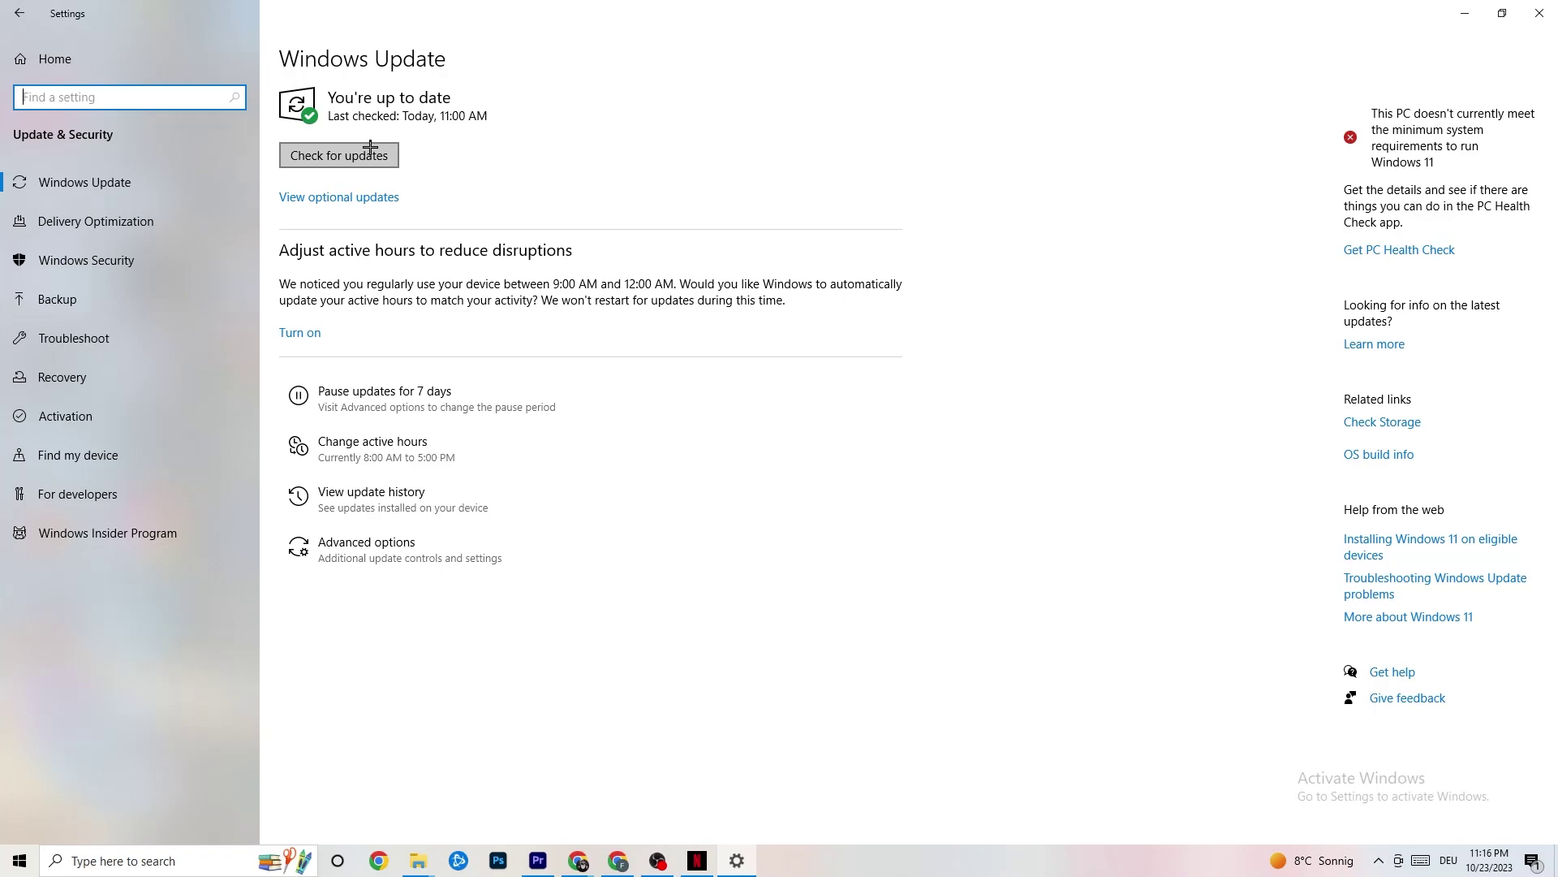
left_click(478, 103)
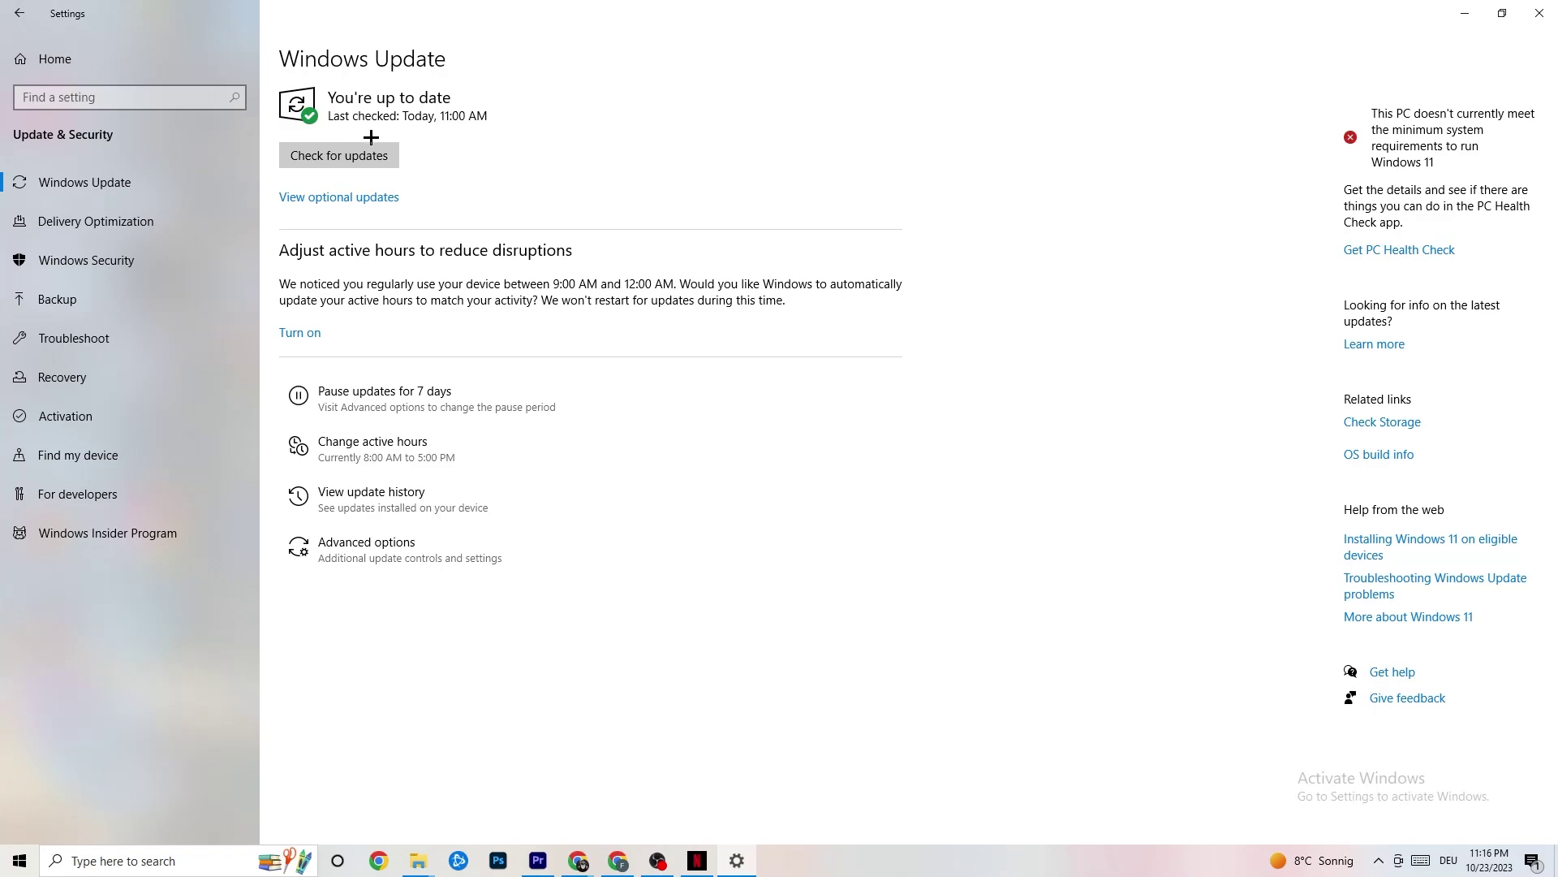
left_click(1538, 13)
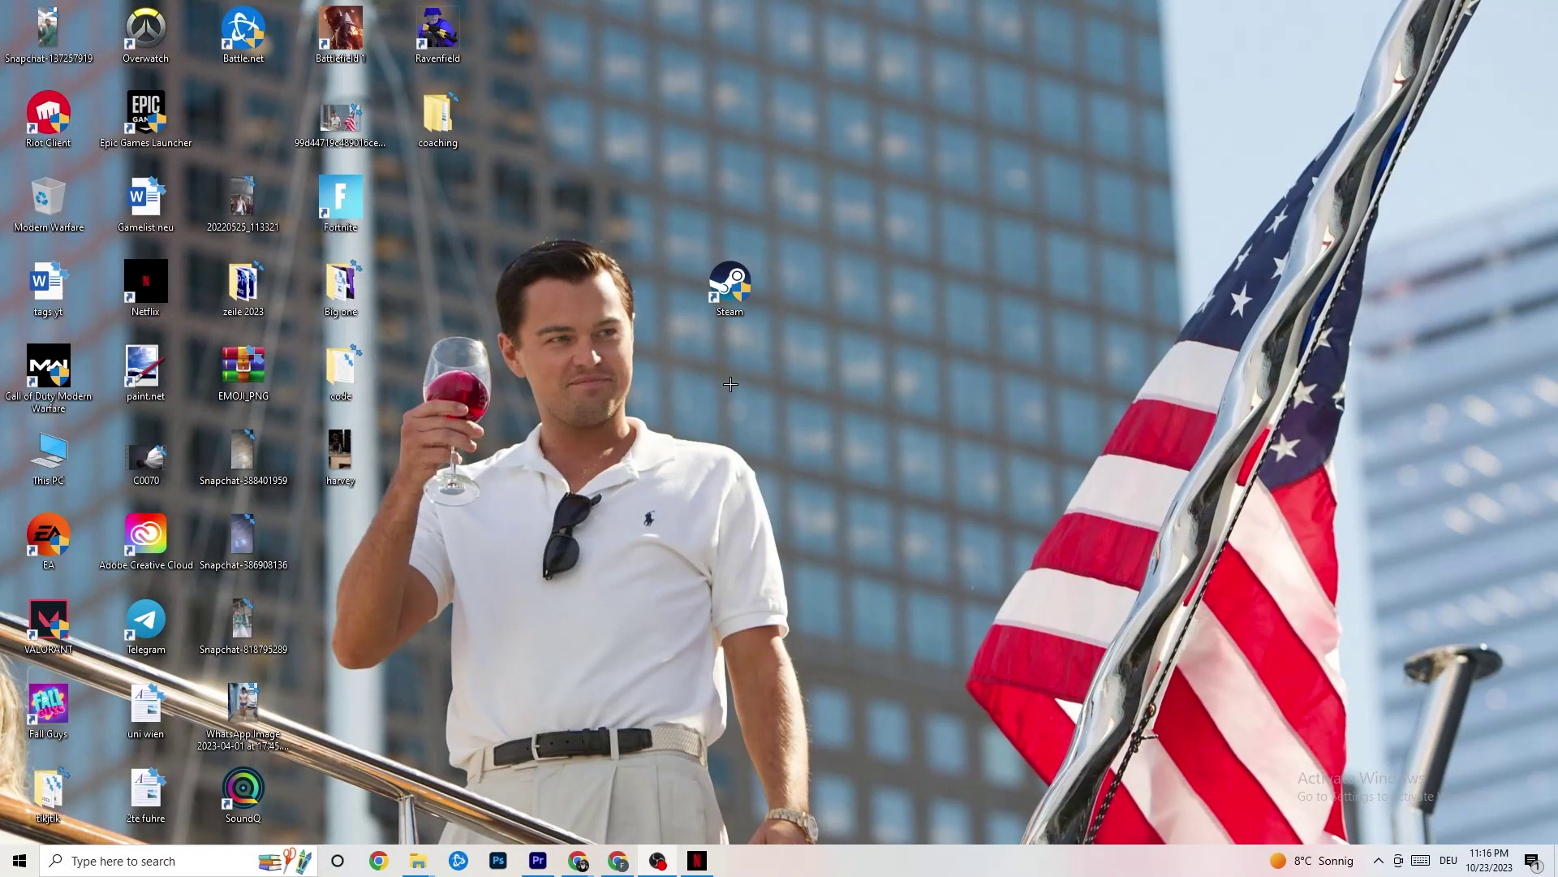
Open Task Manager in a maximized window and view the performance graph of the main Ethernet adapter
left_click_drag(813, 864, 890, 790)
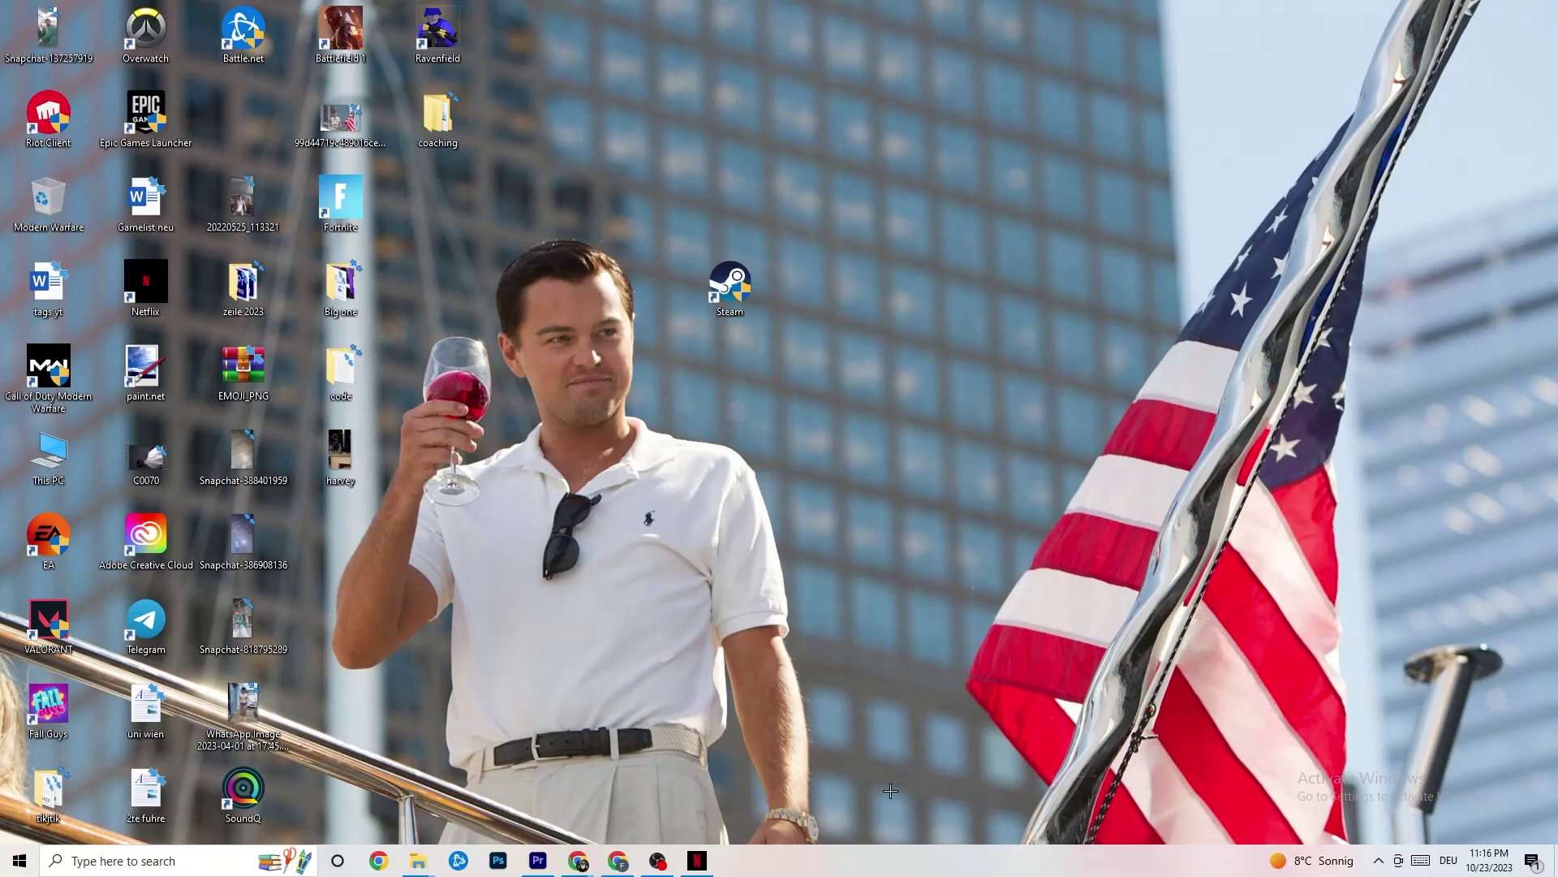
right_click(834, 870)
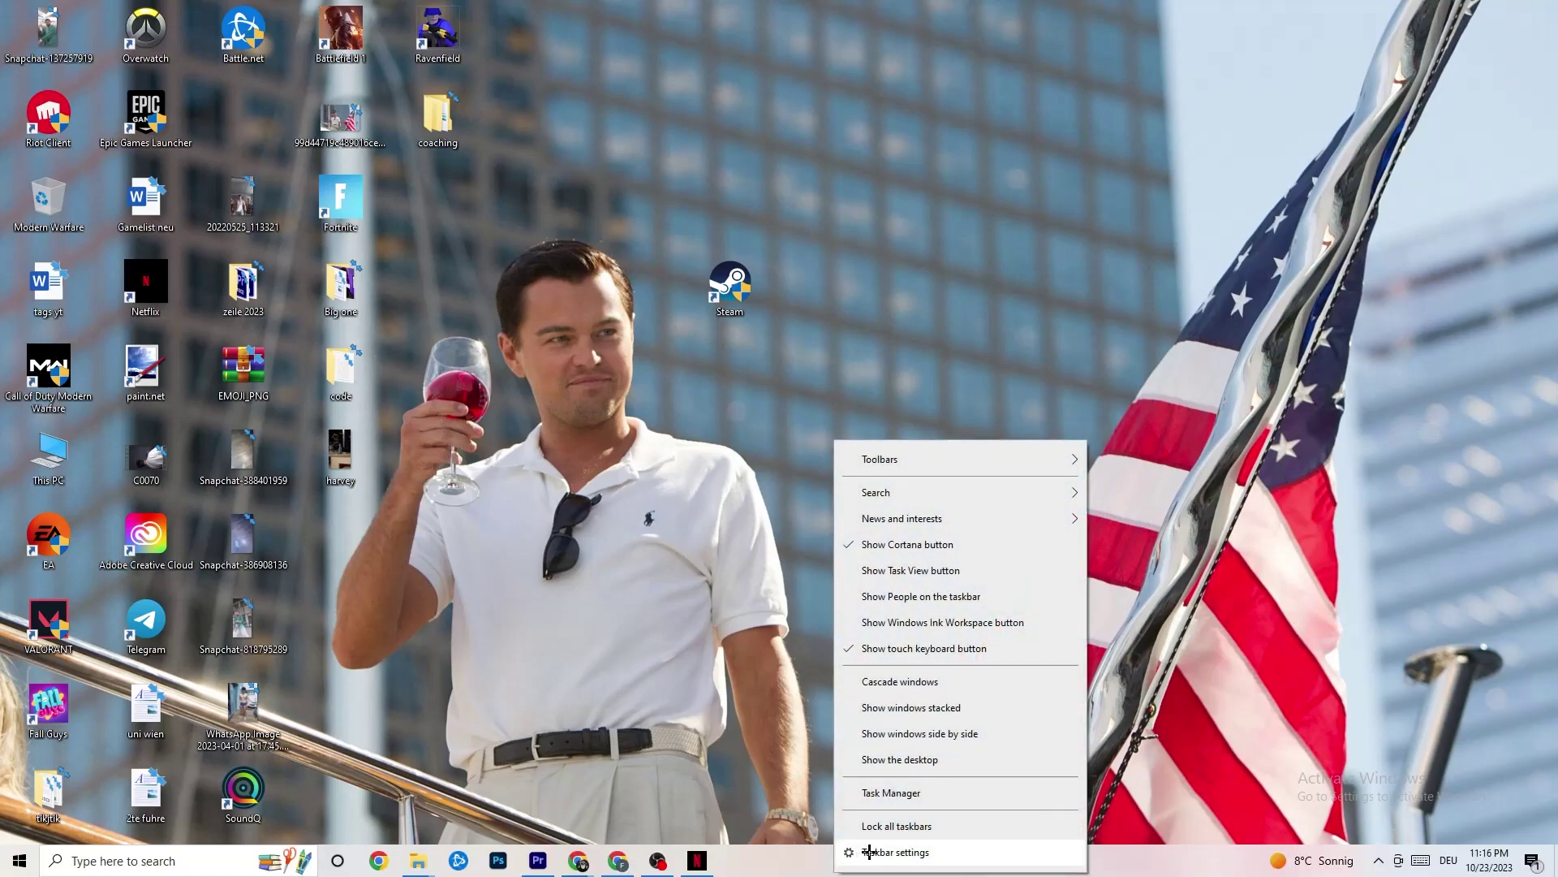
left_click(890, 795)
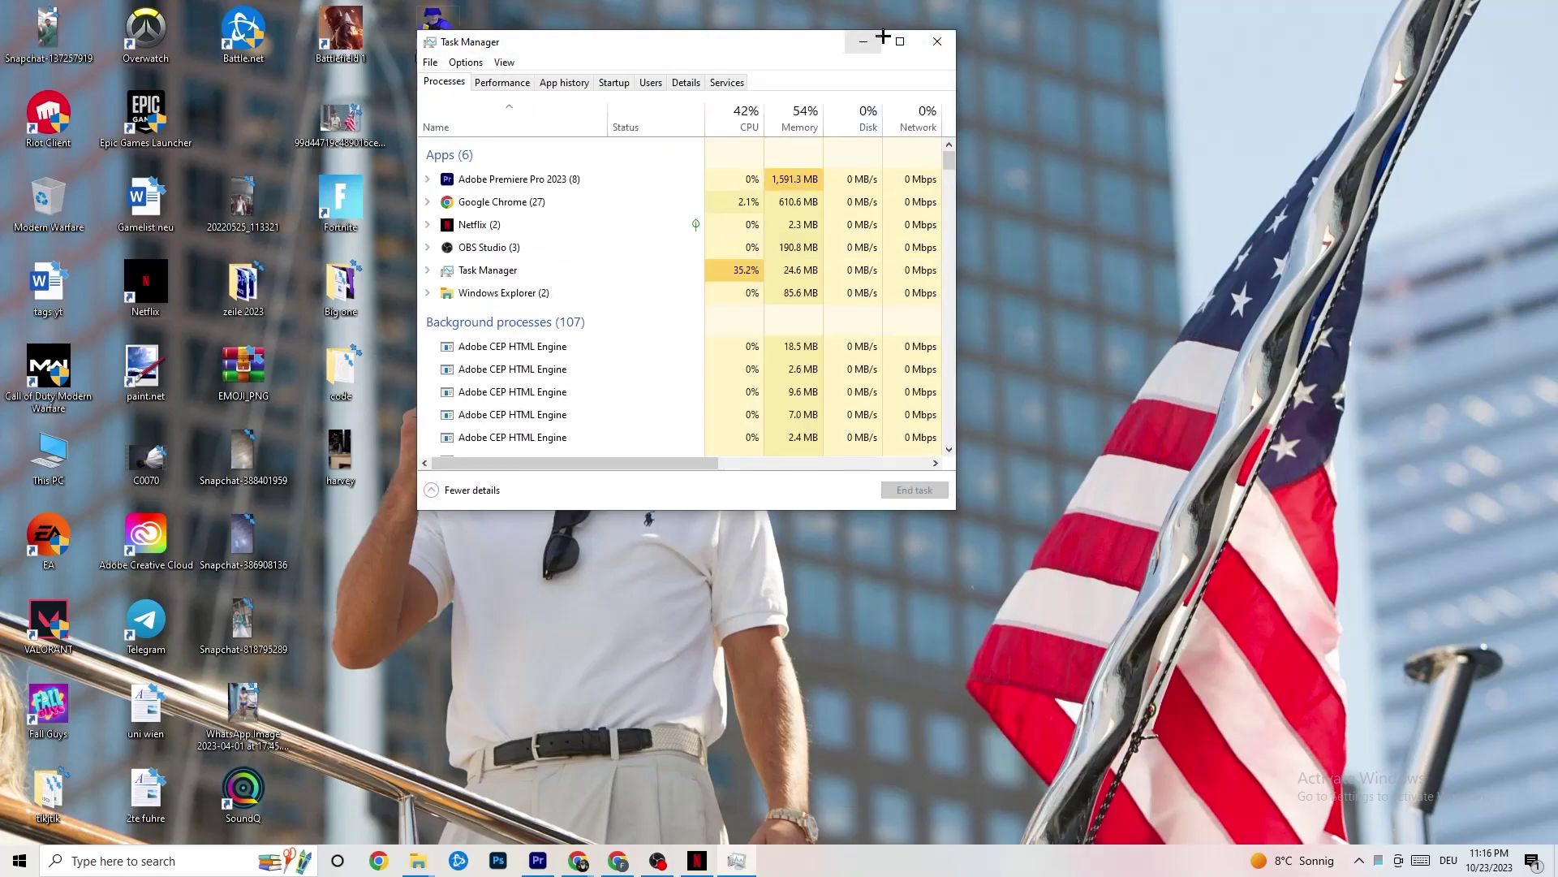
double_click(883, 39)
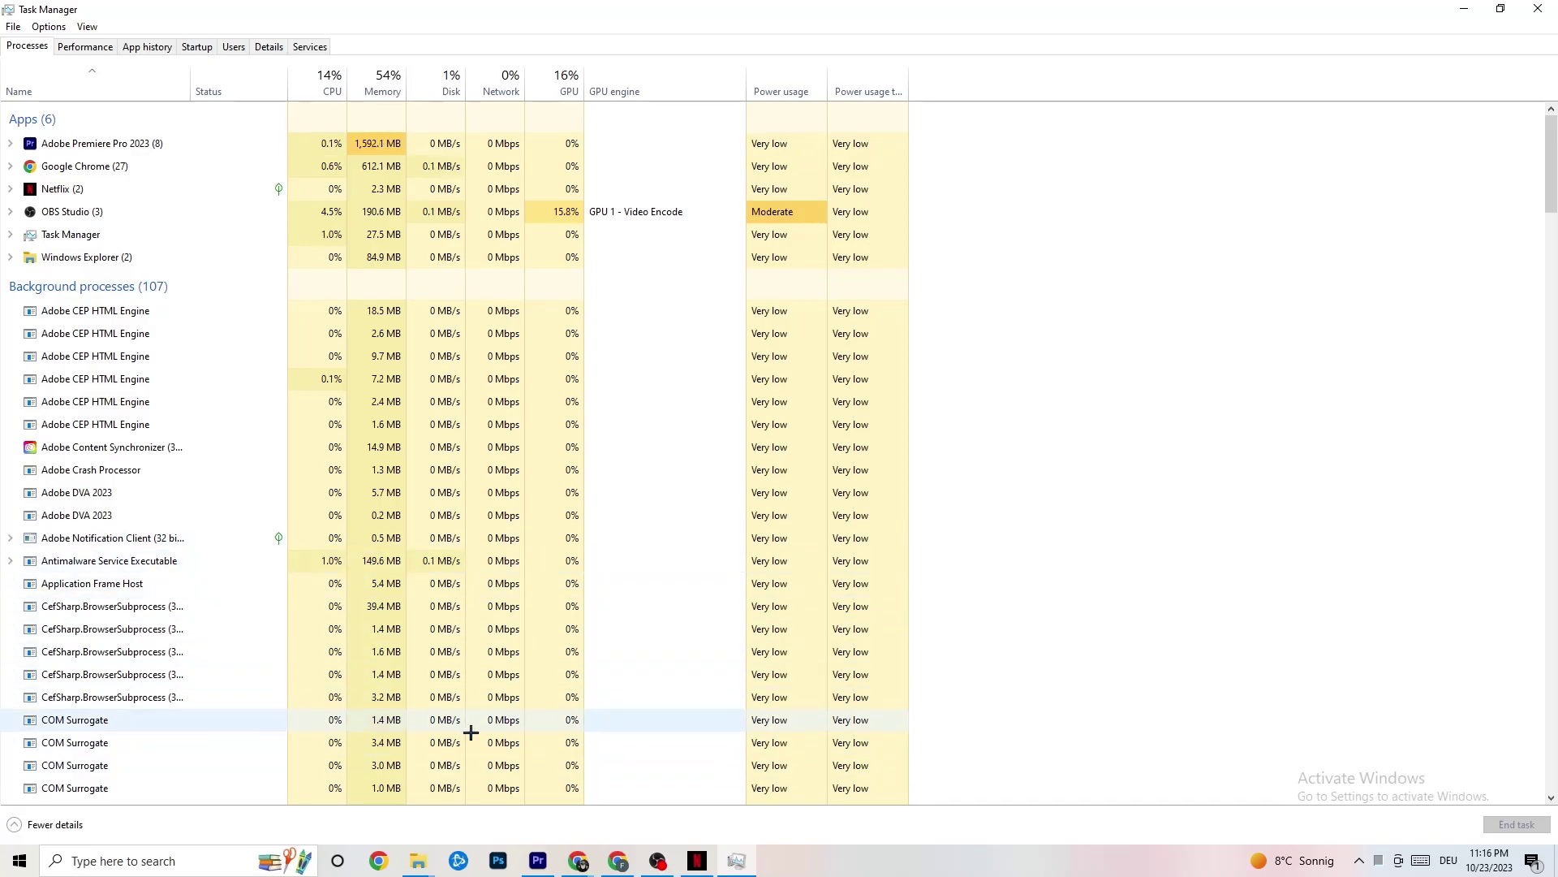
left_click(85, 49)
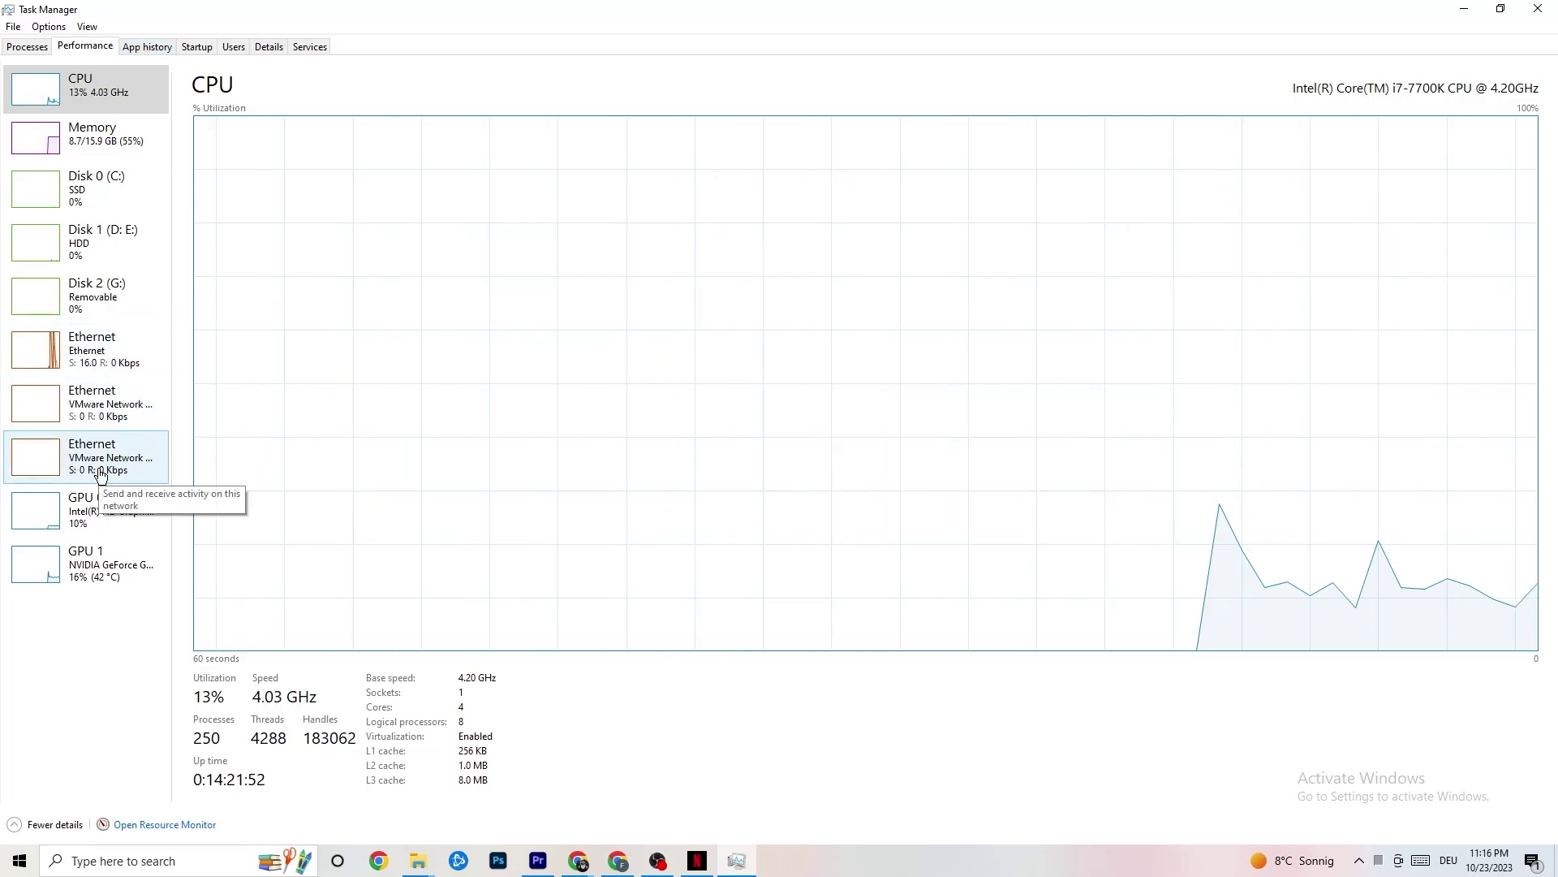
left_click(105, 357)
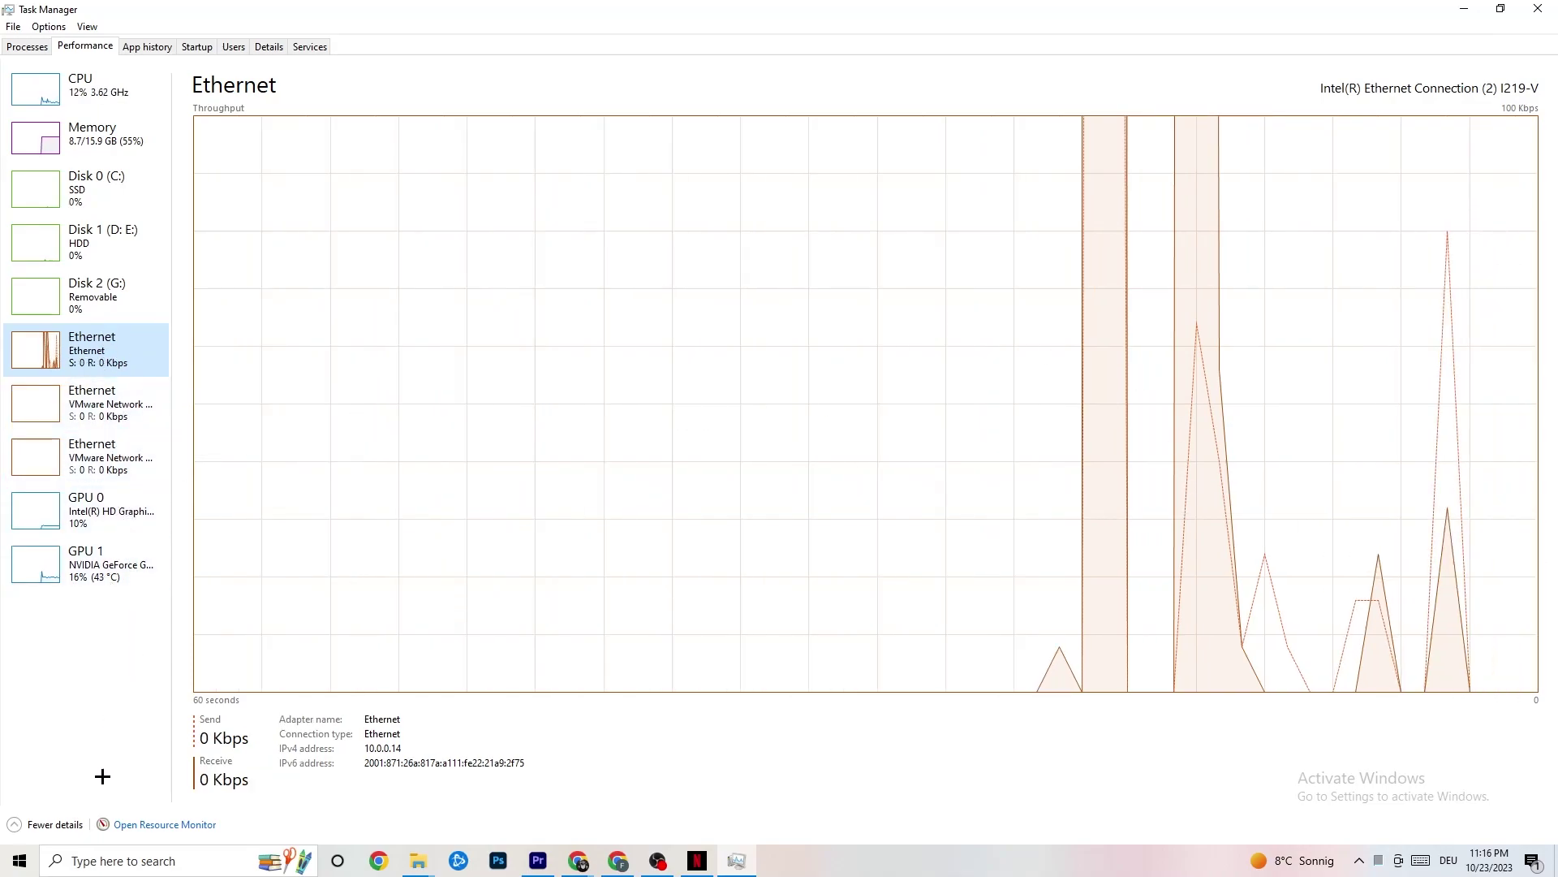
Open Resource Monitor from Task Manager and maximize it to view the processes with network activity
right_click(110, 806)
left_click(273, 840)
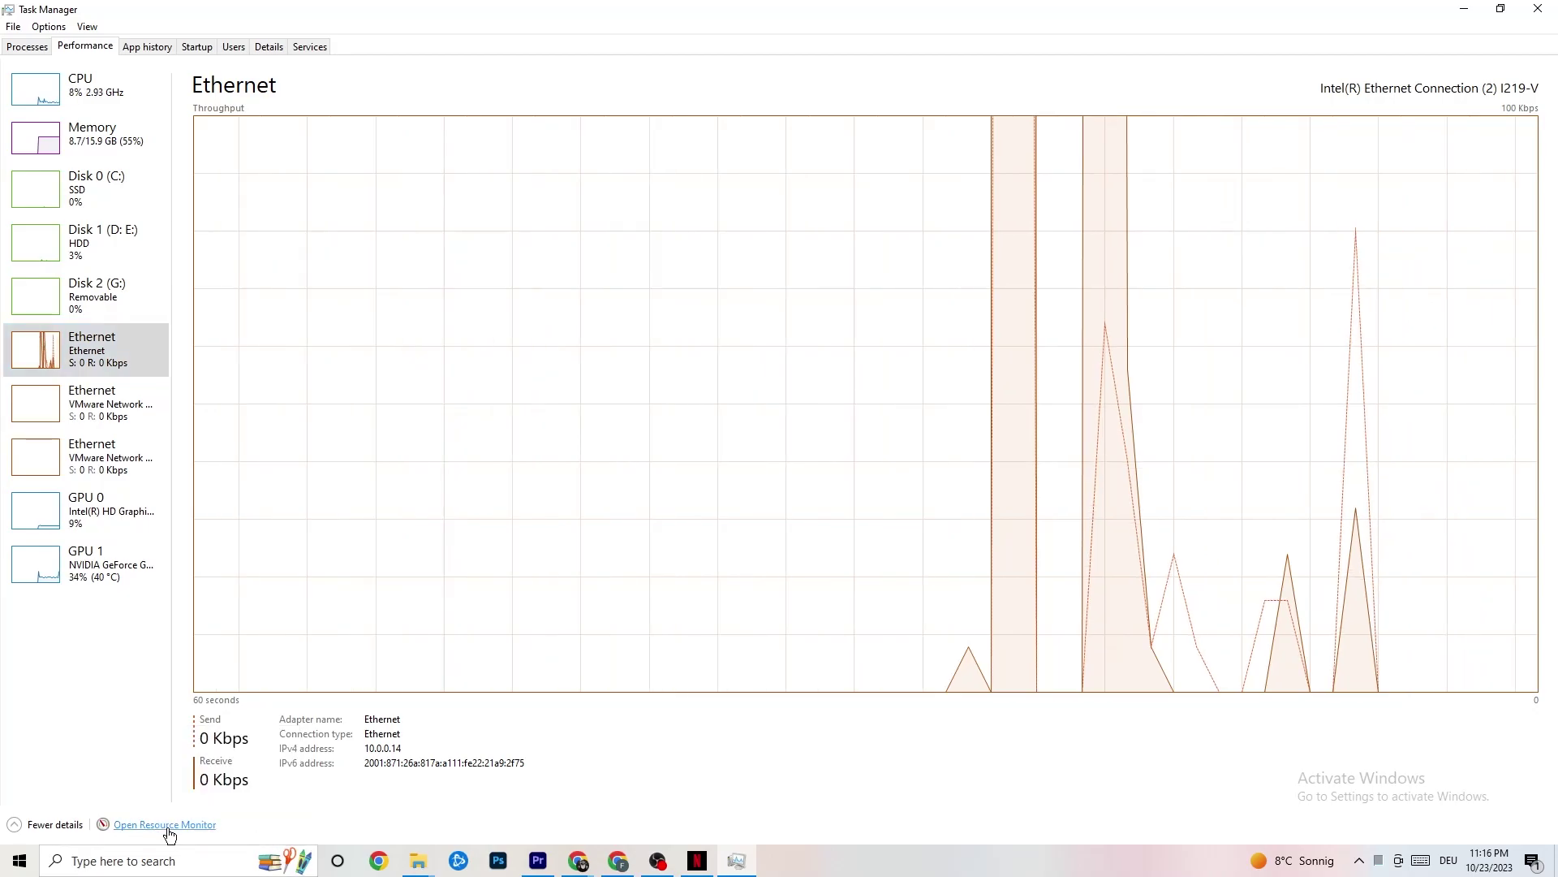
left_click(167, 825)
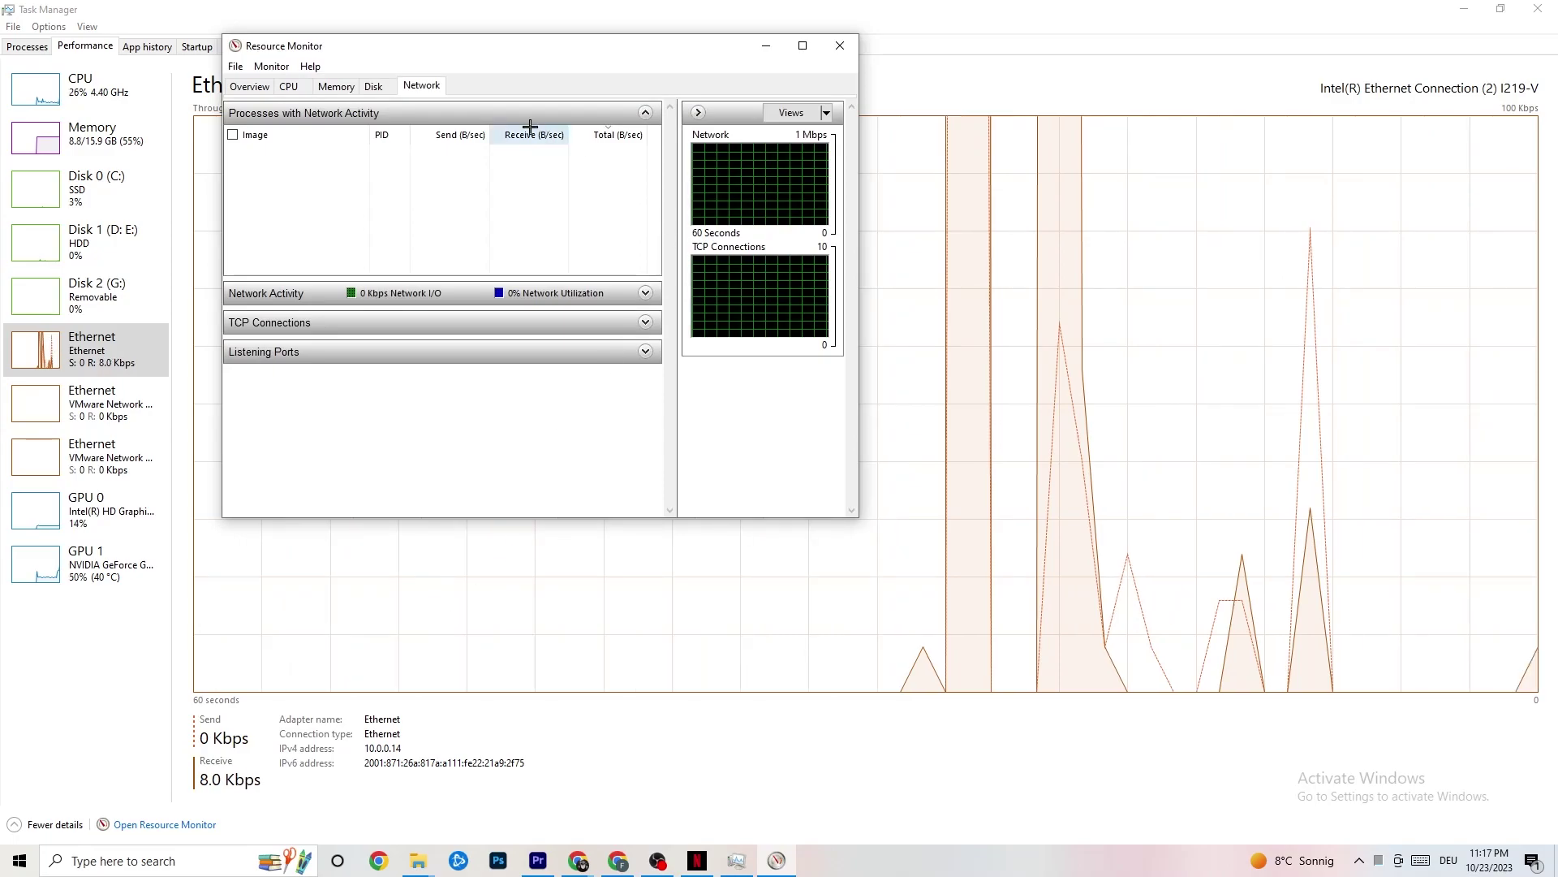
left_click(800, 46)
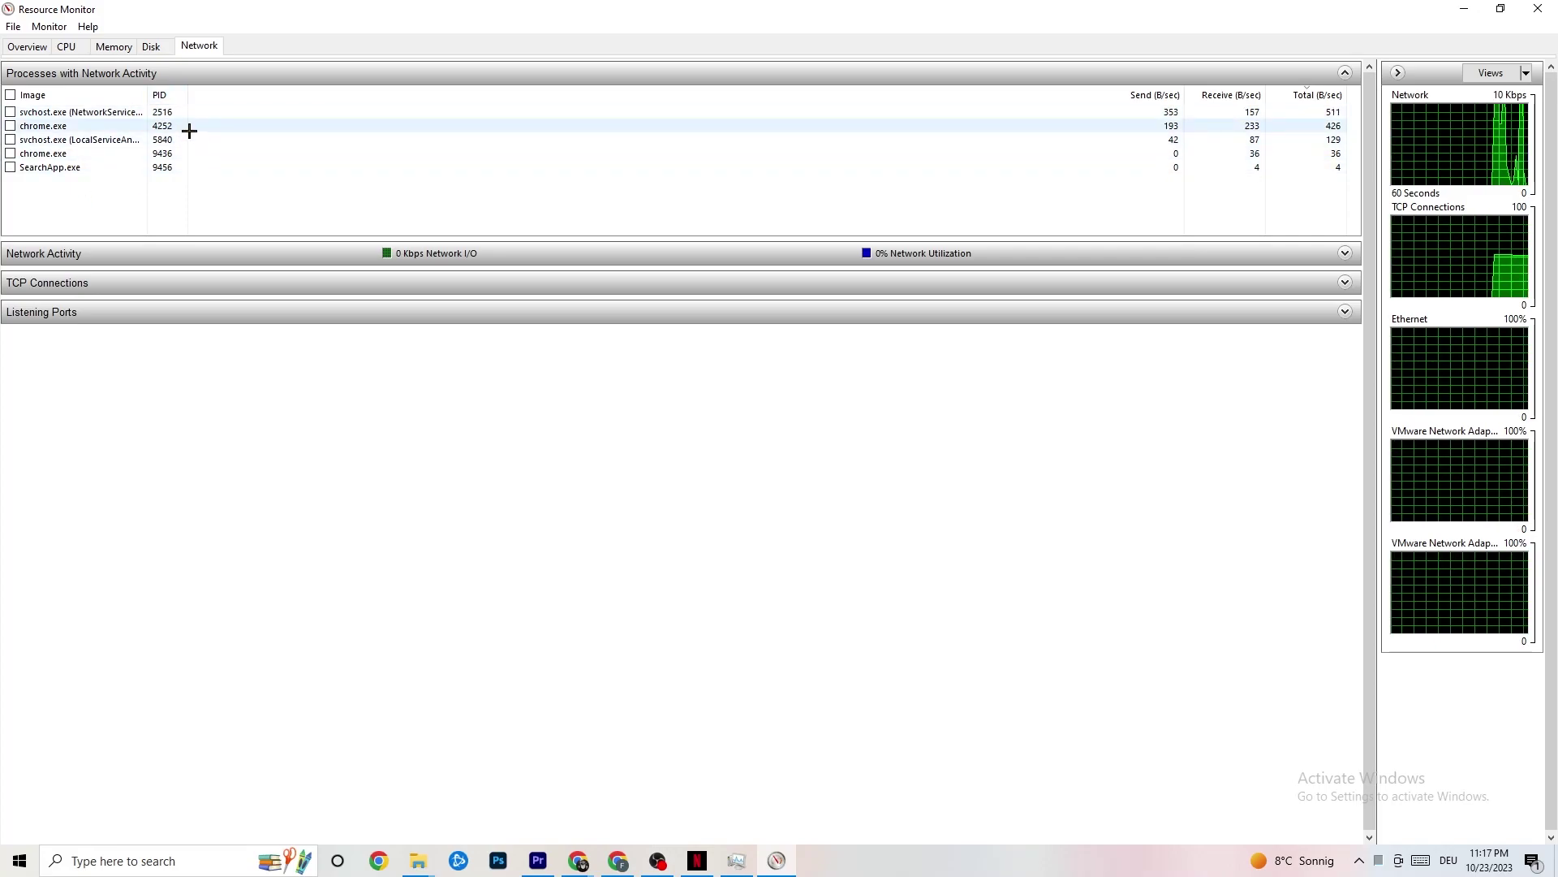
Show the available process actions for SearchApp.exe without applying any, then view the resource overview and close Resource Monitor
right_click(75, 167)
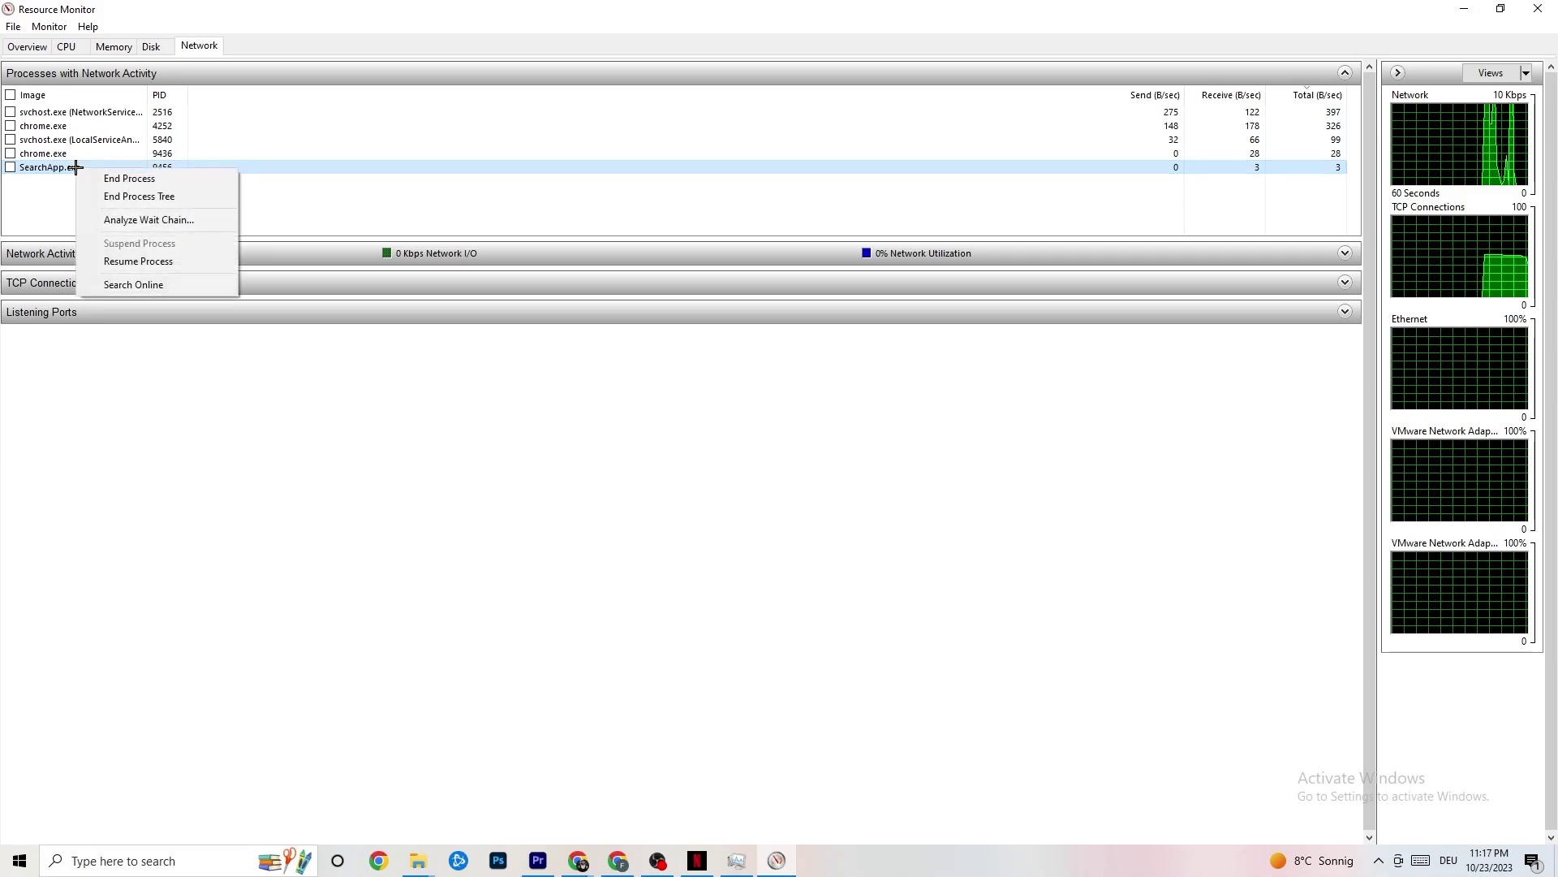
left_click(461, 209)
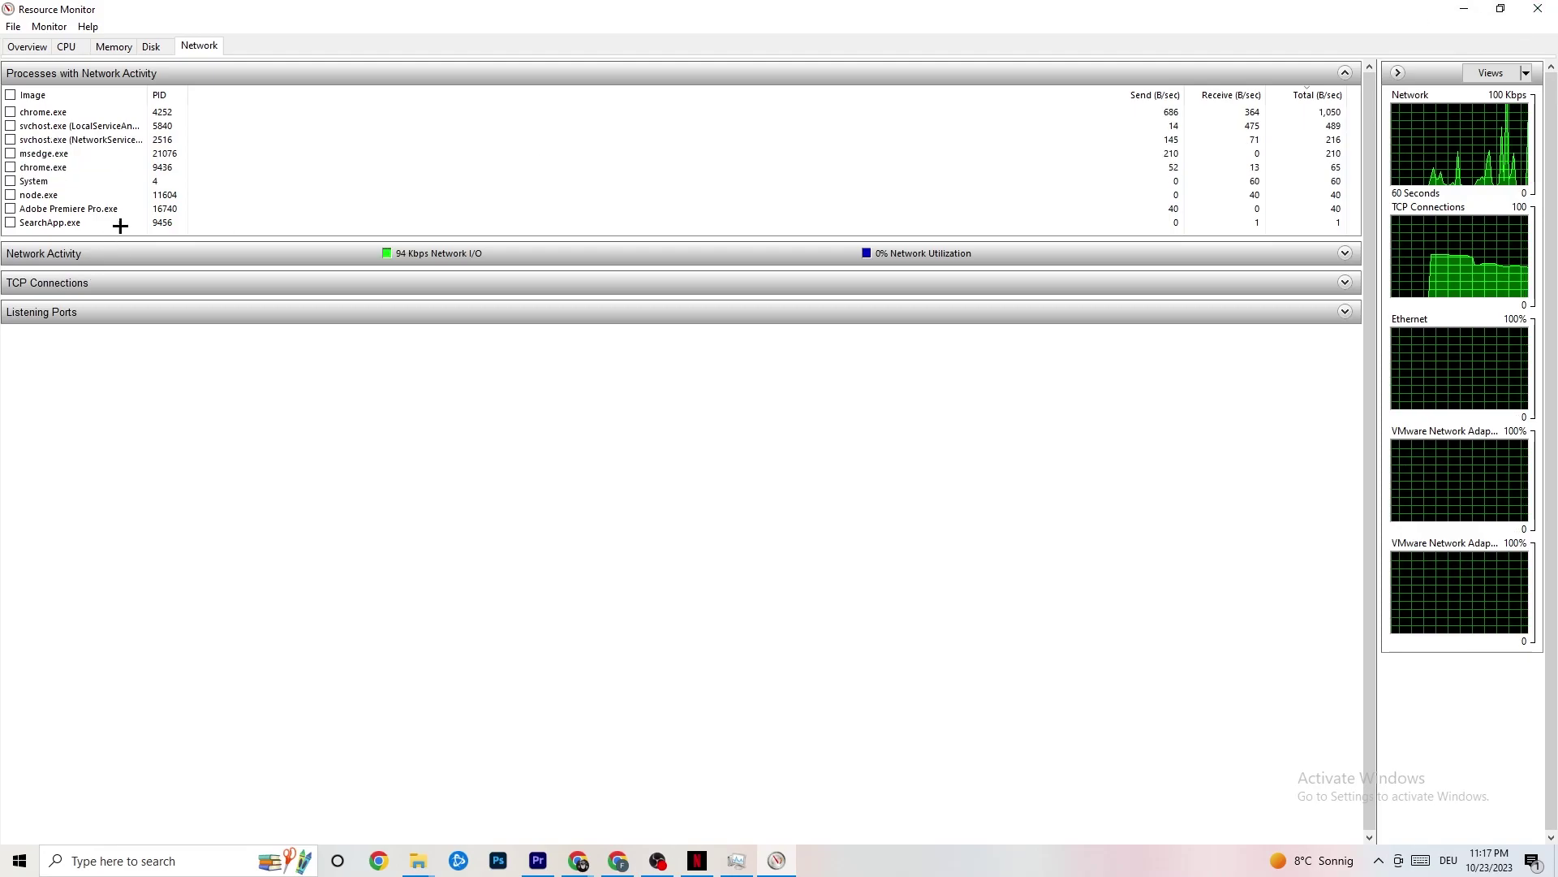
left_click(39, 48)
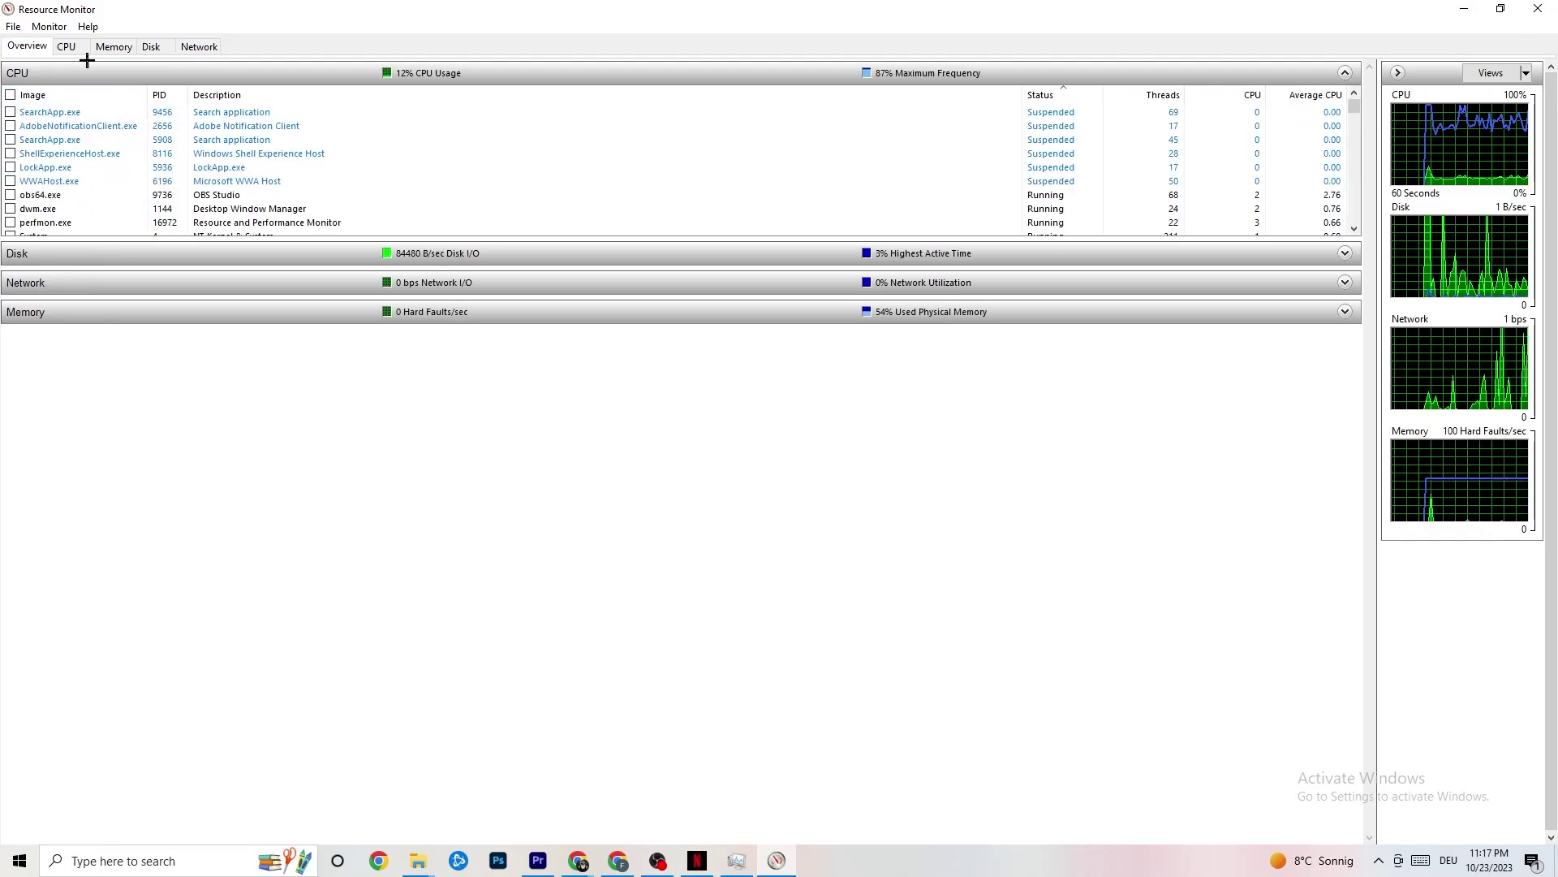
left_click(1536, 10)
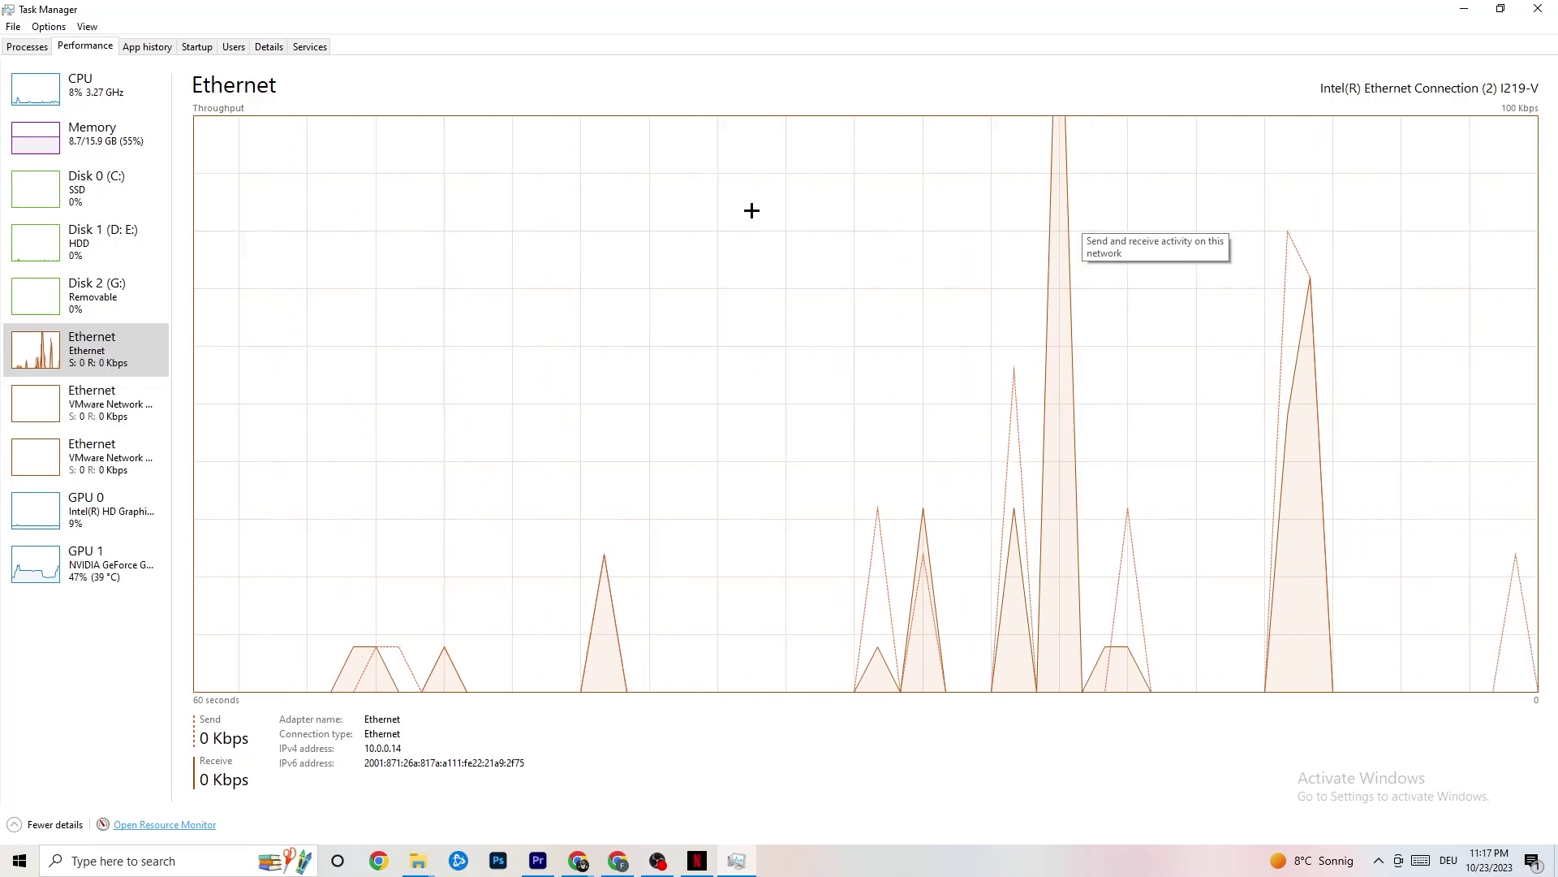
View the list of startup programs in Task Manager, and close Task Manager
left_click(197, 46)
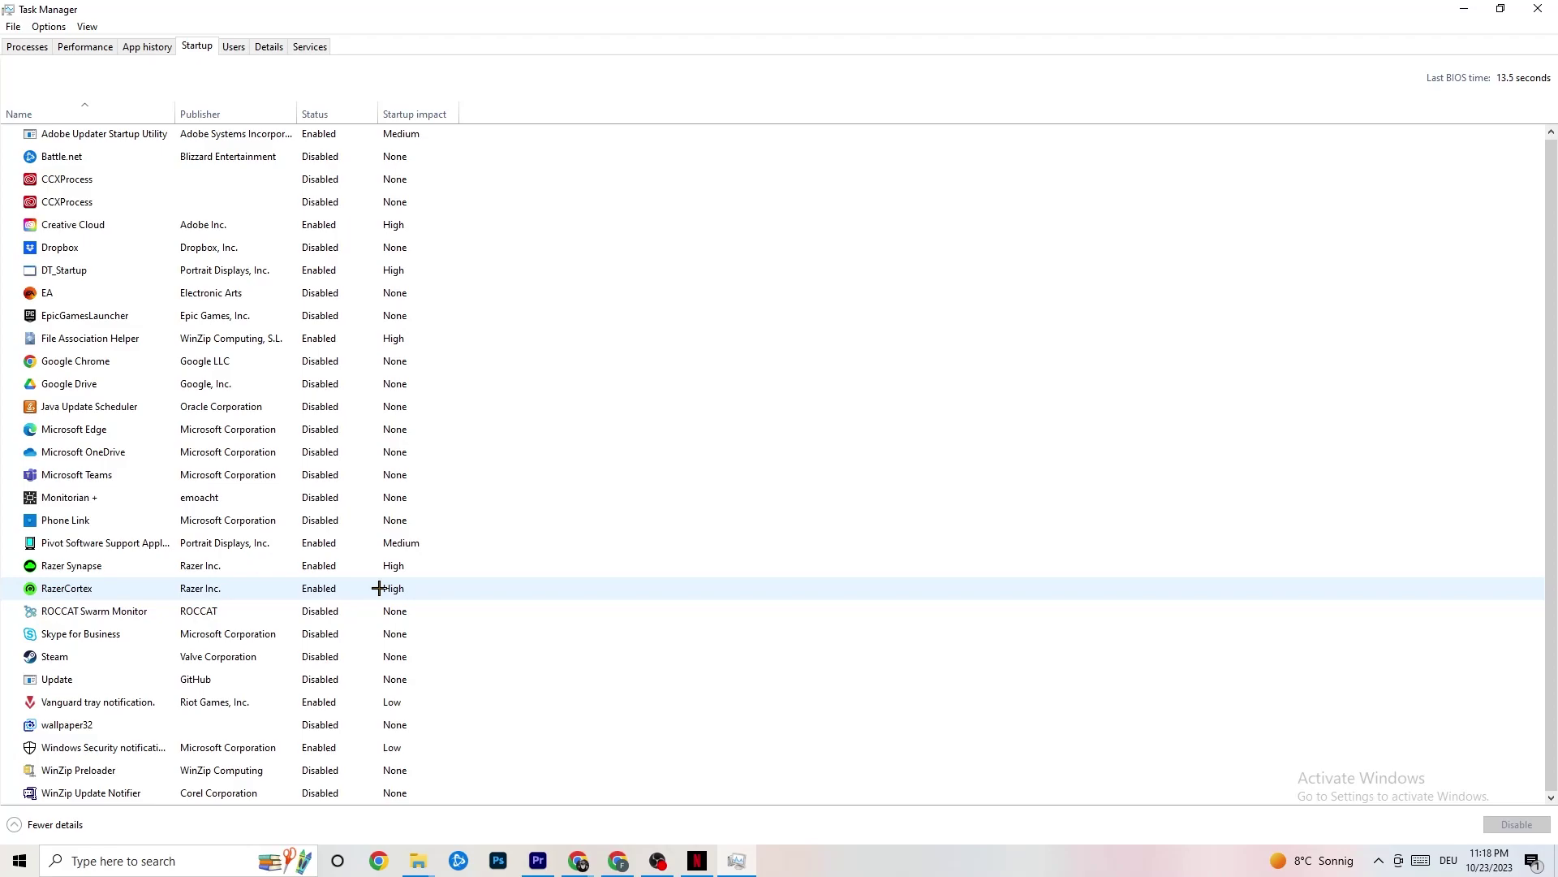
left_click(1540, 8)
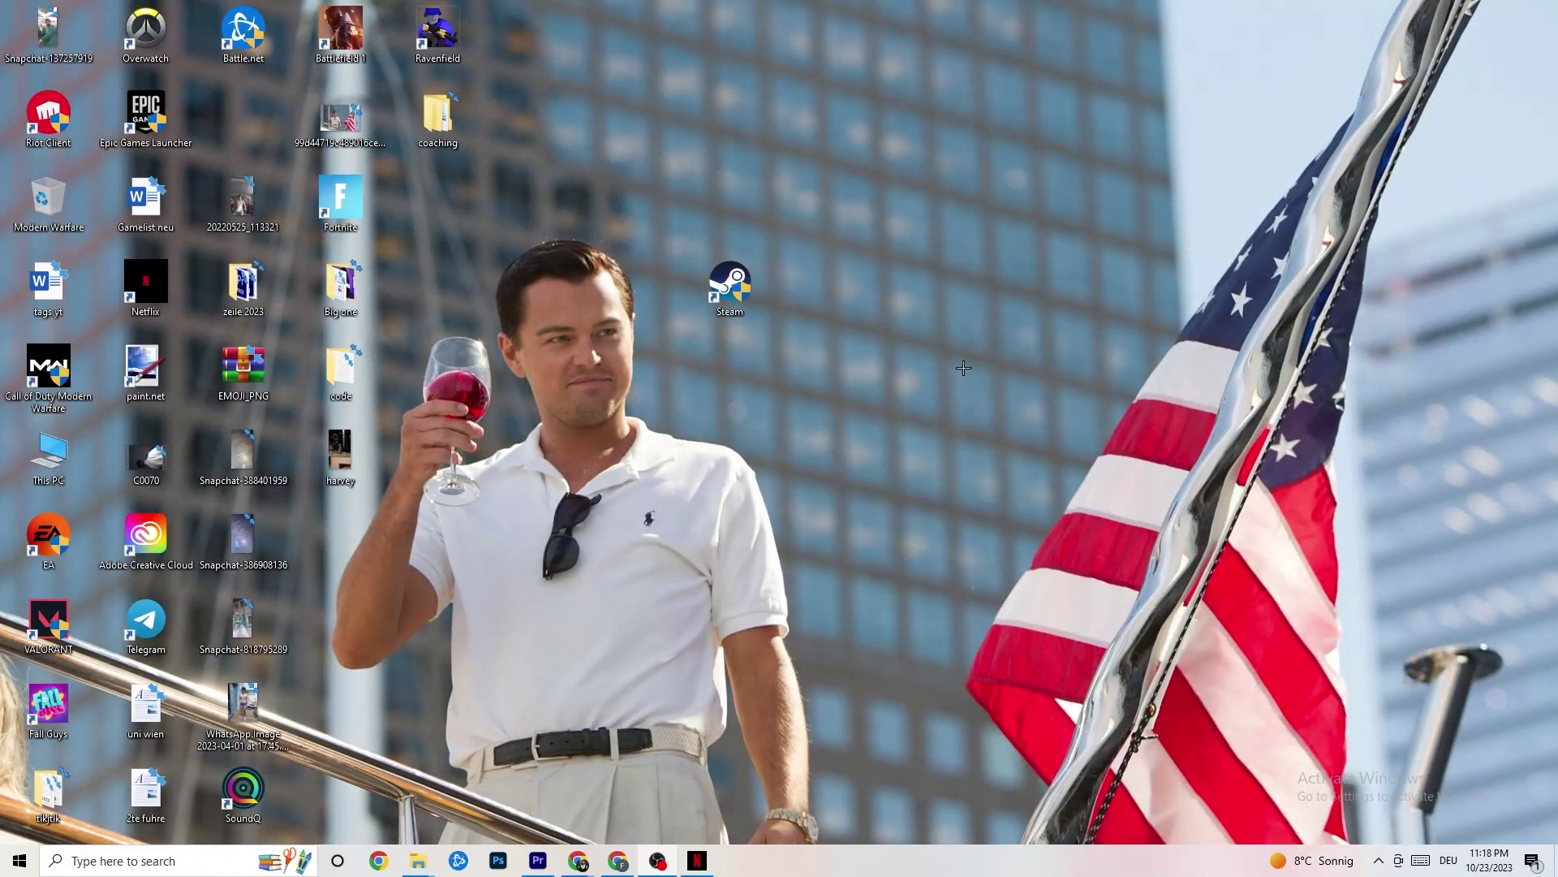